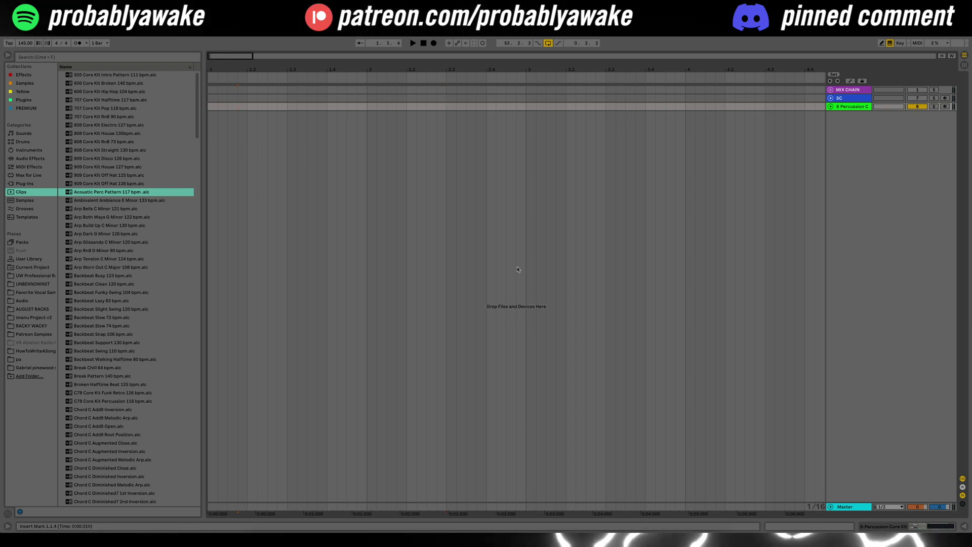
- Add a new Serum MIDI track with a one-beat clip containing a single E1 note that spans the whole clip
key(super+shift+t)
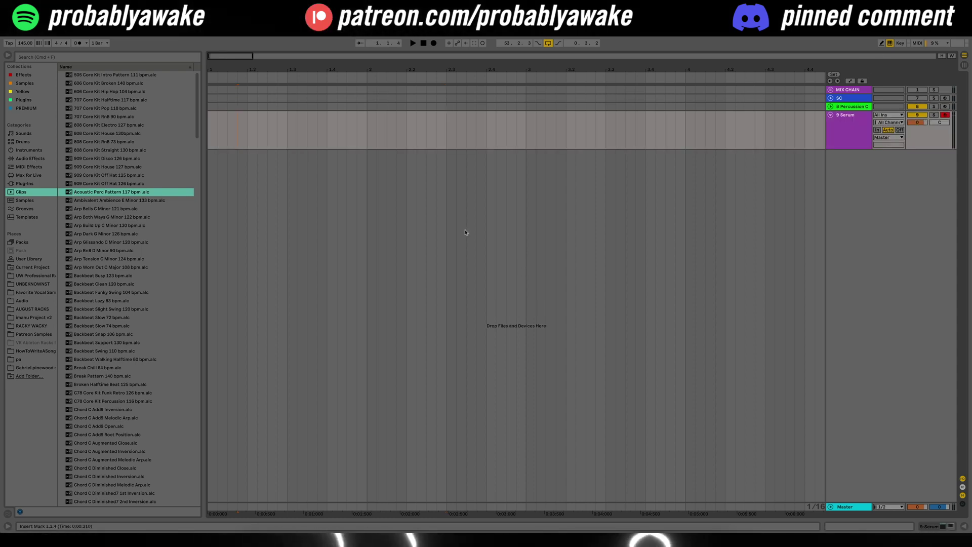
key(super+shift+m)
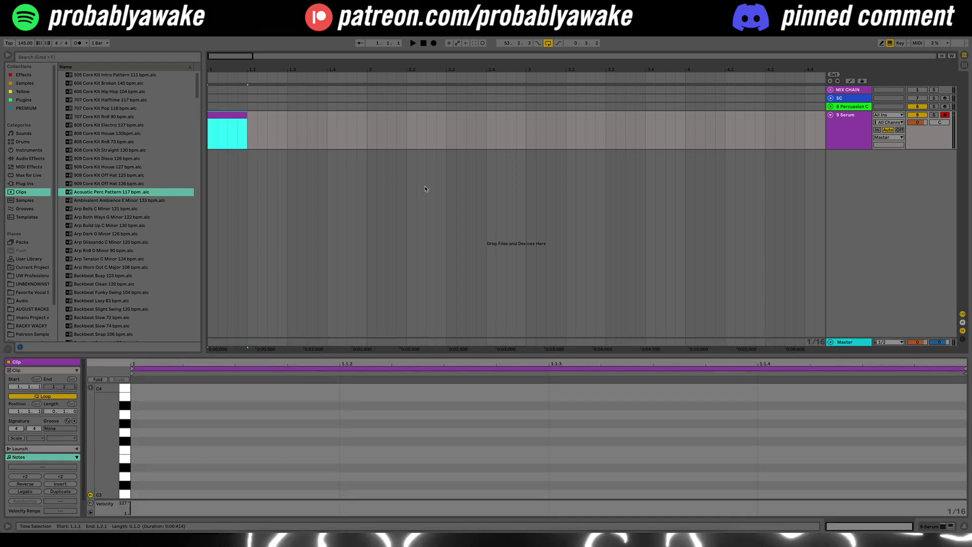
double_click(150, 459)
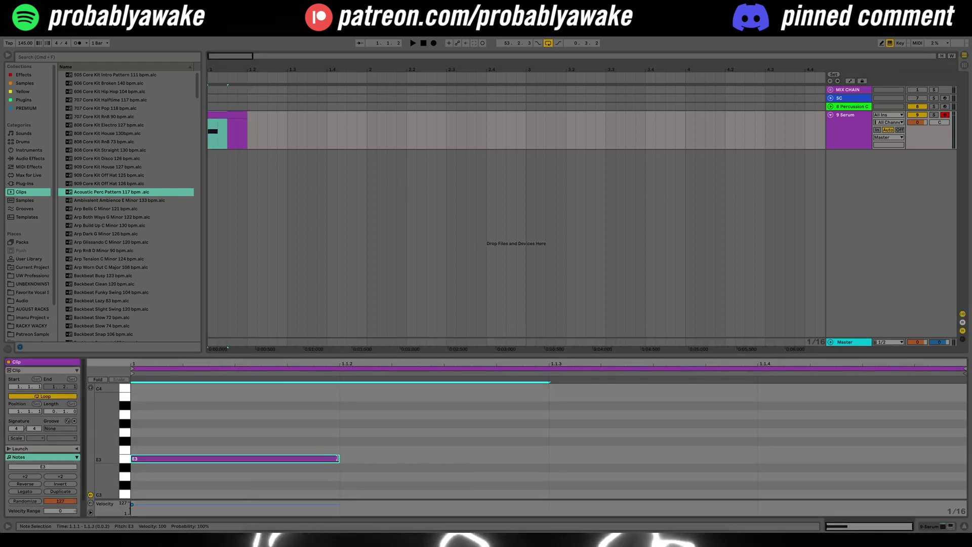
drag(338, 458, 857, 471)
key(shift+Down)
key(shift+Down)
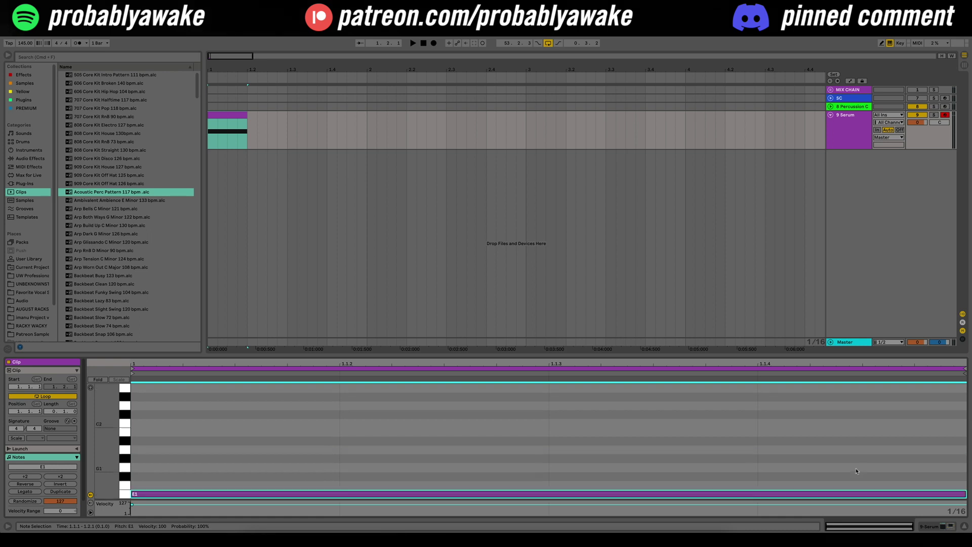
- Load the BA - Suspicious bass preset in Serum and lower the Serum track's volume to about -5.4 dB
click(852, 127)
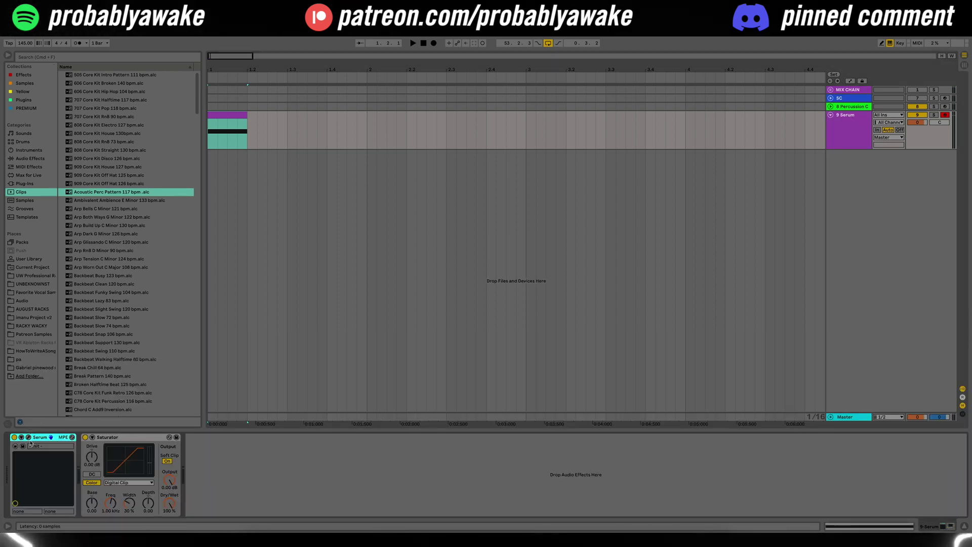
key(super+alt+p)
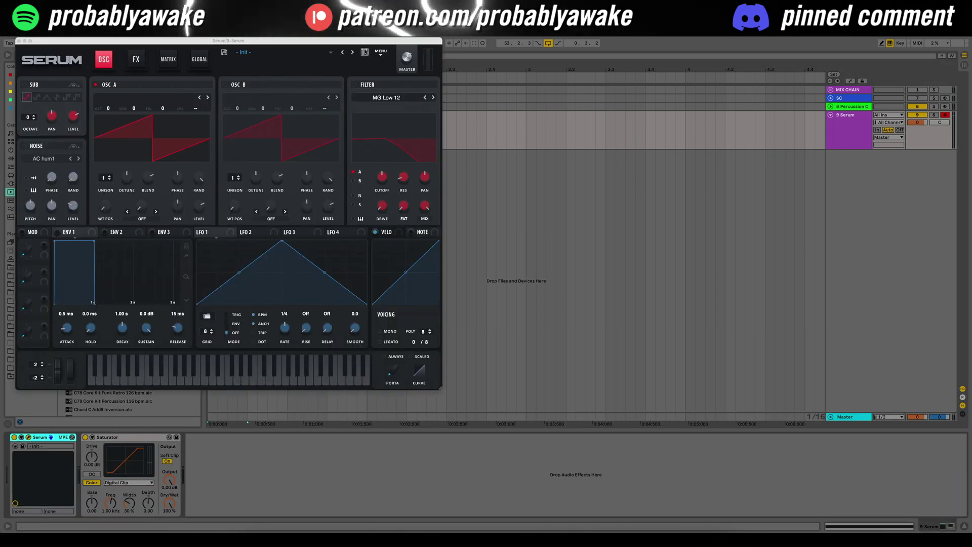
click(364, 52)
scroll(218, 193, down, 20)
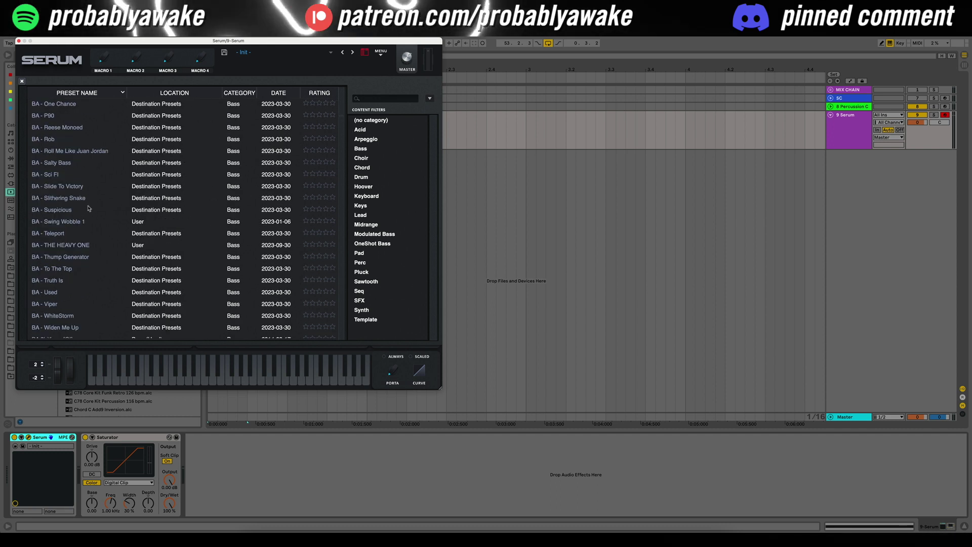
click(88, 209)
drag(919, 122, 918, 134)
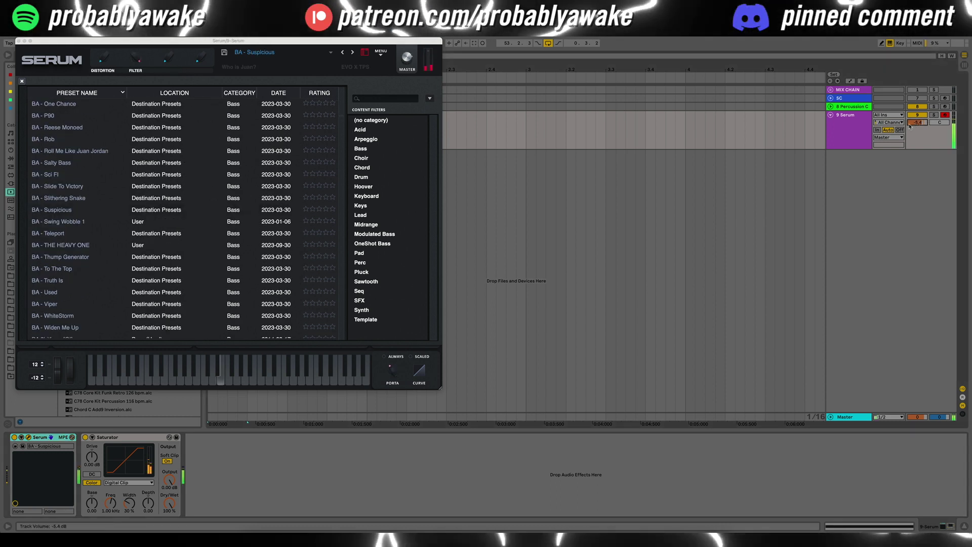
click(19, 41)
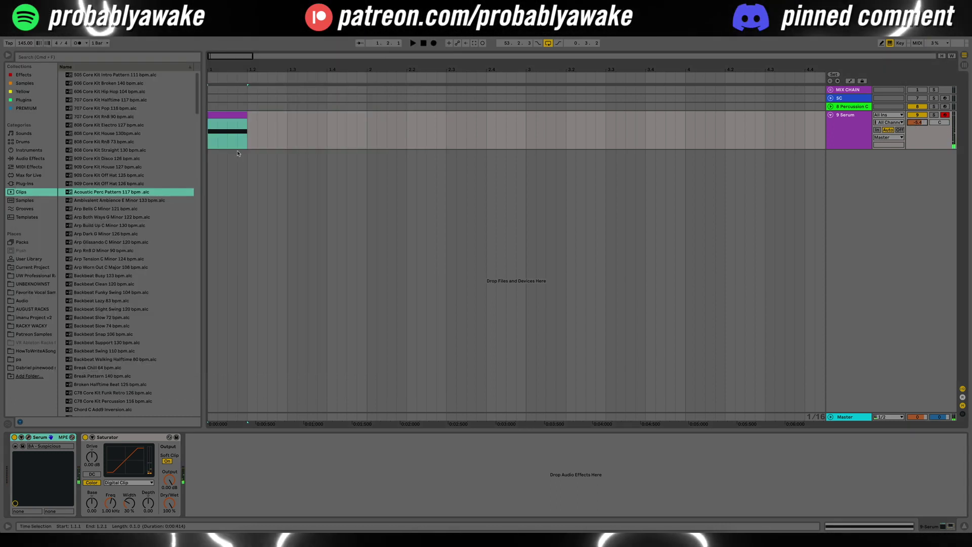
- Play back the Serum clip and raise its note one octave to E2
key(space)
double_click(230, 112)
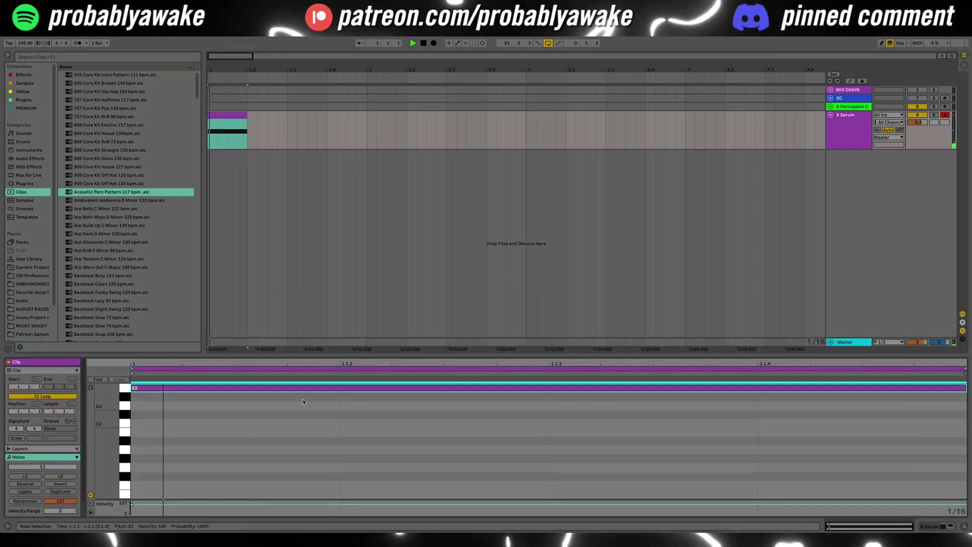
key(space)
key(super+alt+l)
- Freeze and flatten the Serum track to turn its MIDI clip into audio
right_click(860, 145)
click(839, 197)
right_click(846, 130)
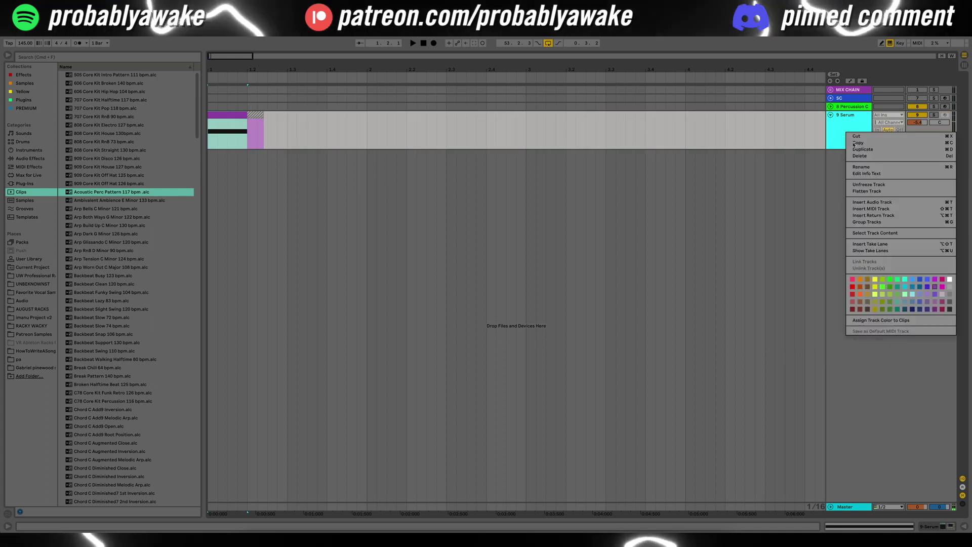
click(876, 190)
- Move the flattened bass audio clip along the timeline so it starts at 2.3.1
click(277, 145)
drag(261, 142, 468, 143)
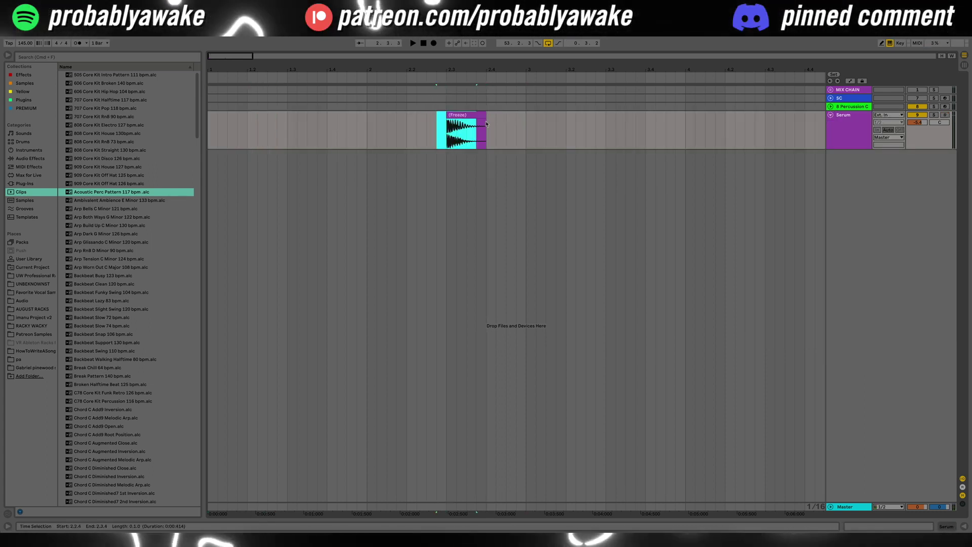
click(490, 131)
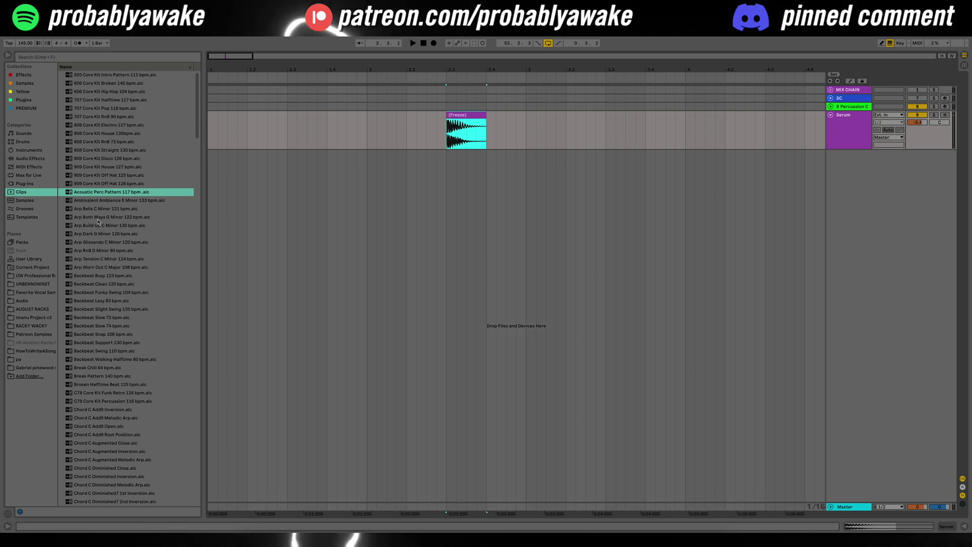
- Add the PATREON - GLITCHMAN! audio effect rack to the Serum track and play it back
click(30, 158)
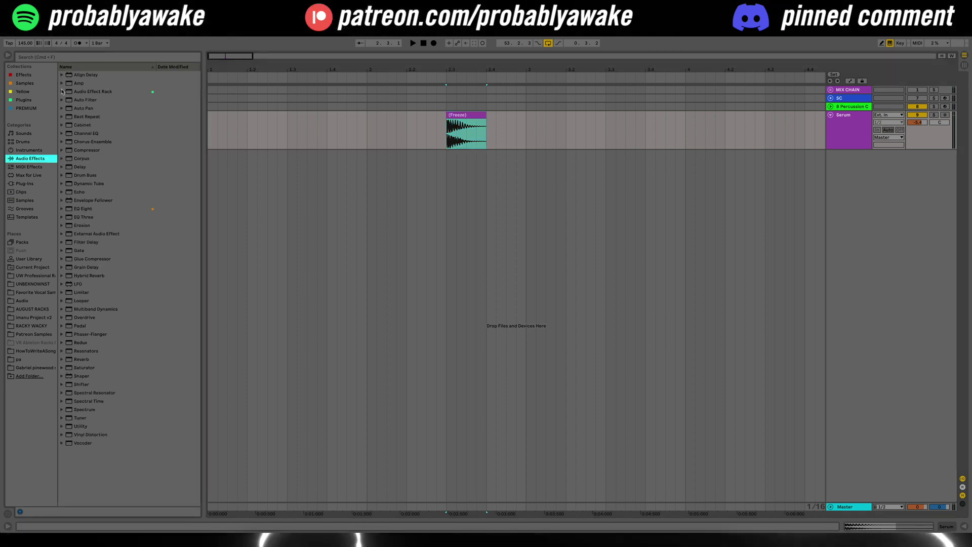
click(61, 92)
click(66, 134)
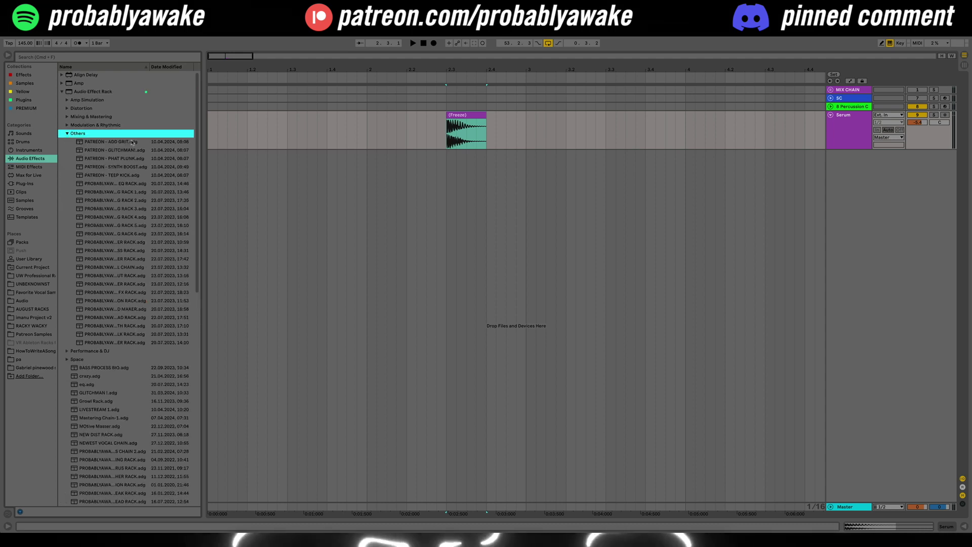
double_click(117, 150)
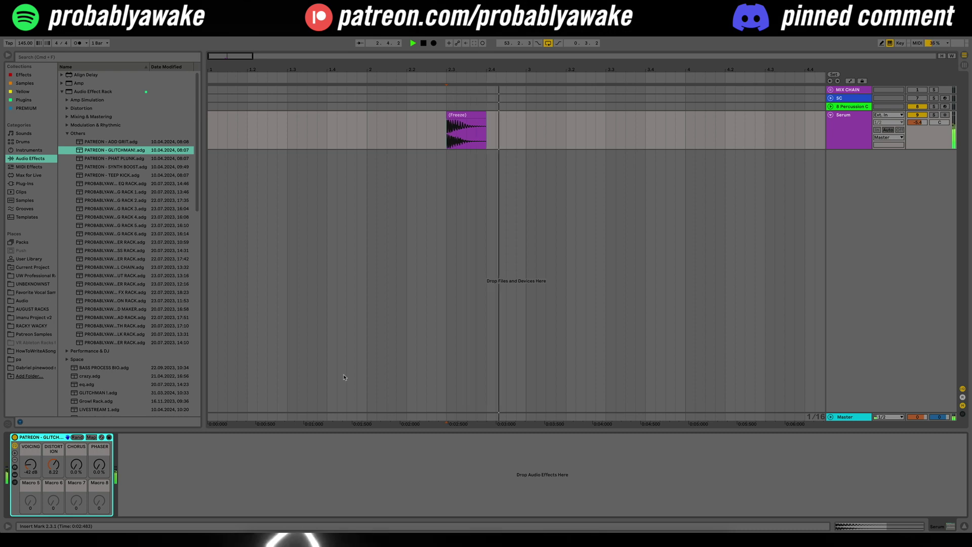
- Delete the PATREON - GLITCHMAN! rack from the Serum track
drag(233, 60, 270, 58)
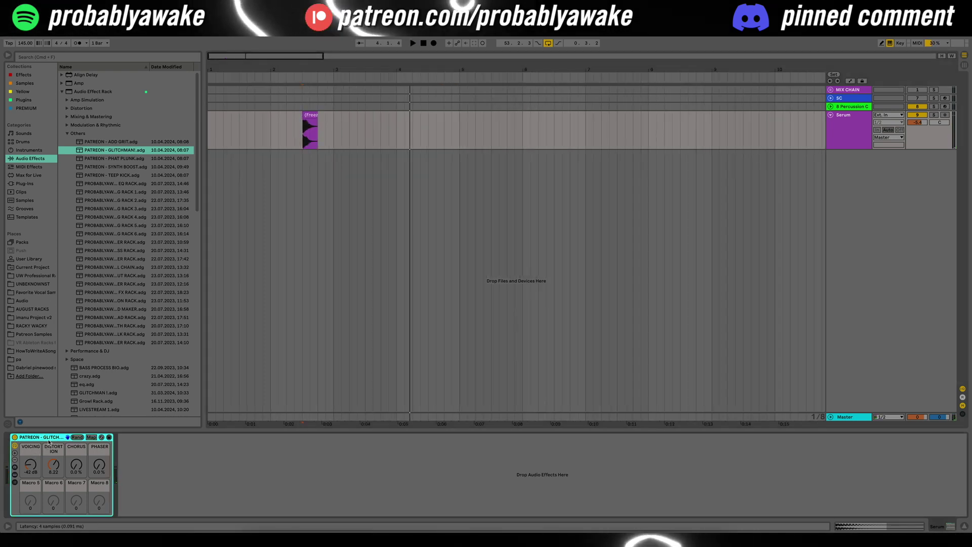
key(Delete)
key(plus)
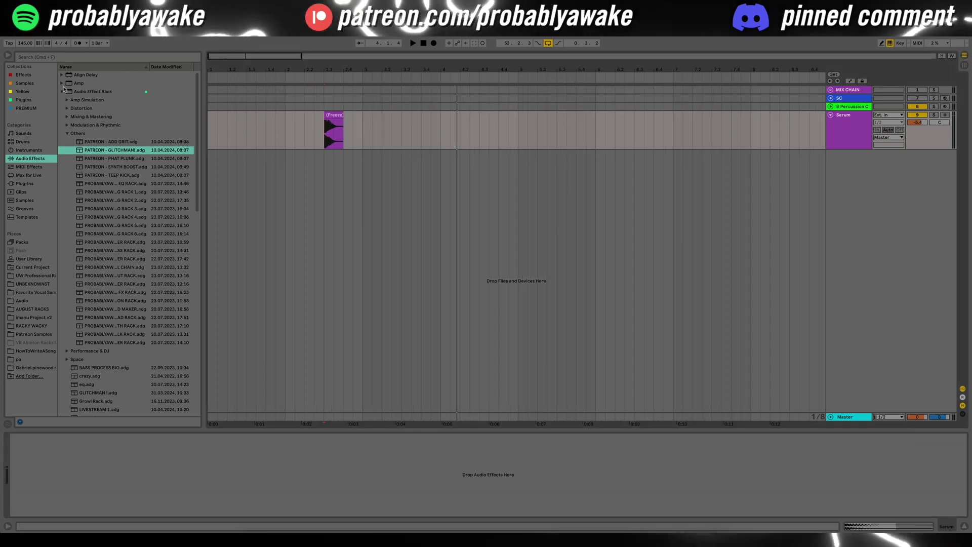
- Add the Chorus-Ensemble audio effect to the Serum track's bass clip
click(62, 91)
click(61, 91)
click(67, 135)
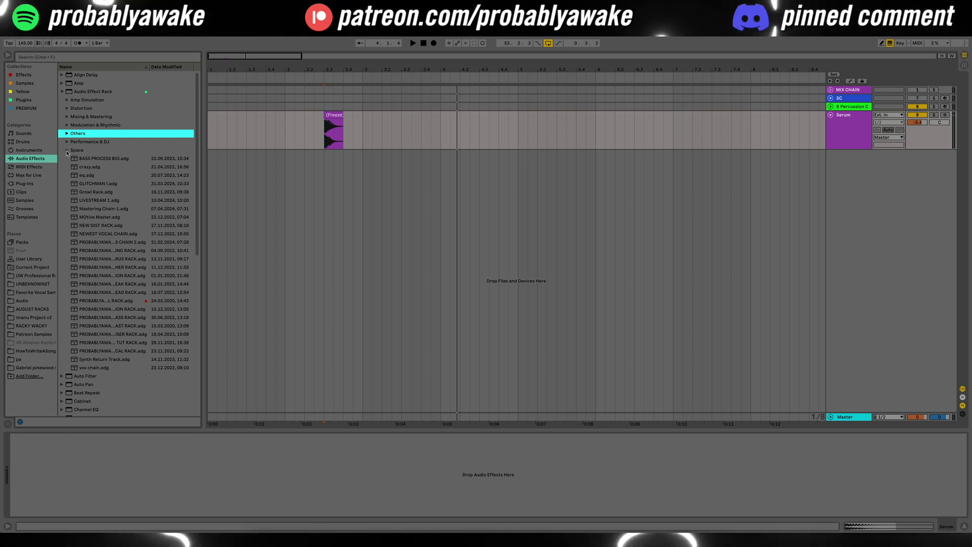
click(67, 150)
click(66, 150)
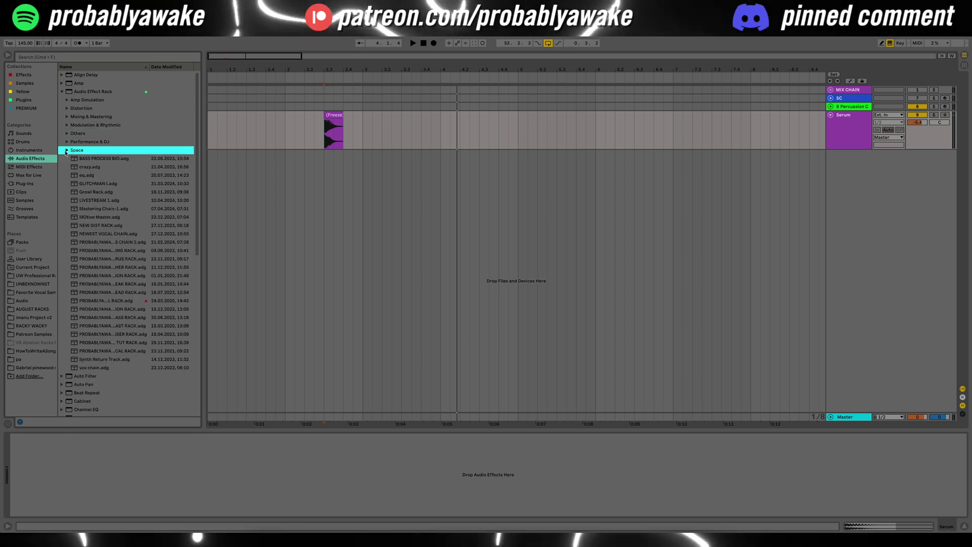
click(64, 92)
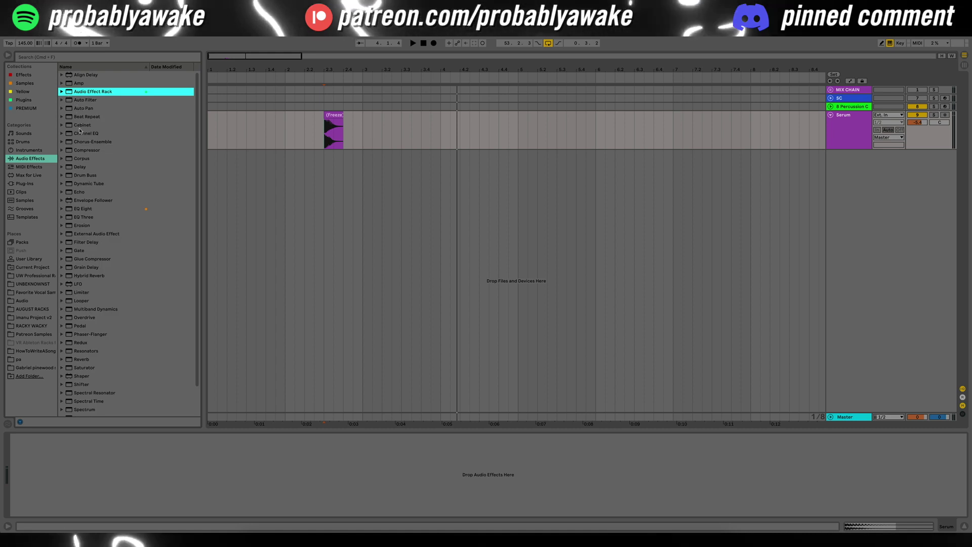
drag(91, 142, 370, 124)
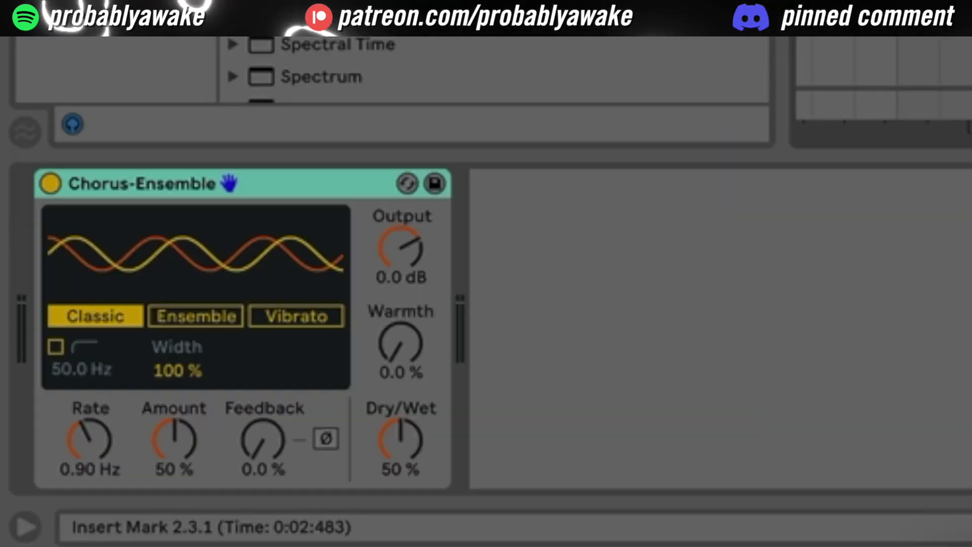
- Set Chorus-Ensemble during playback to a 3.12 Hz rate, 66 % amount, 186 % width, 12 % warmth and 100 % dry/wet
key(space)
drag(24, 503, 24, 498)
drag(90, 440, 90, 419)
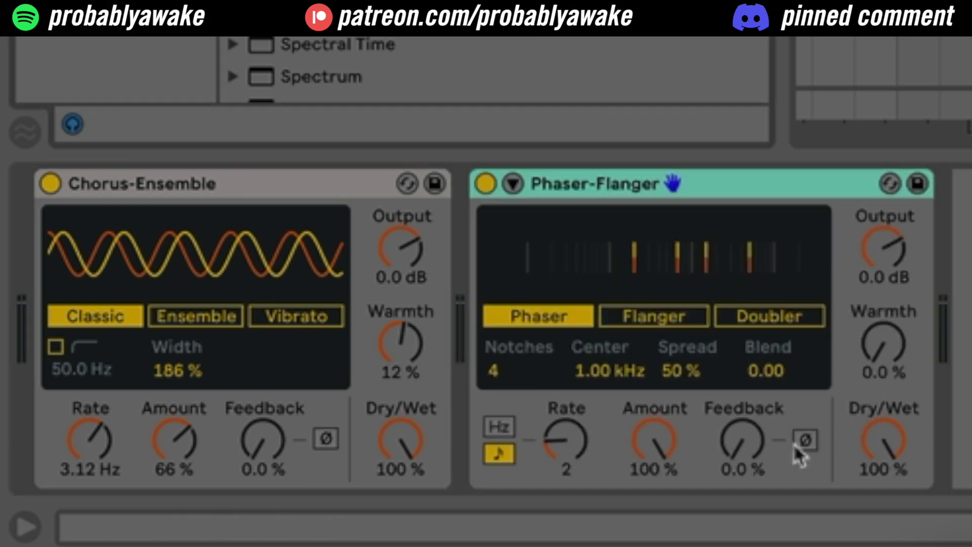
- Switch Phaser-Flanger to Doubler mode with a time of 42.6 ms
click(803, 317)
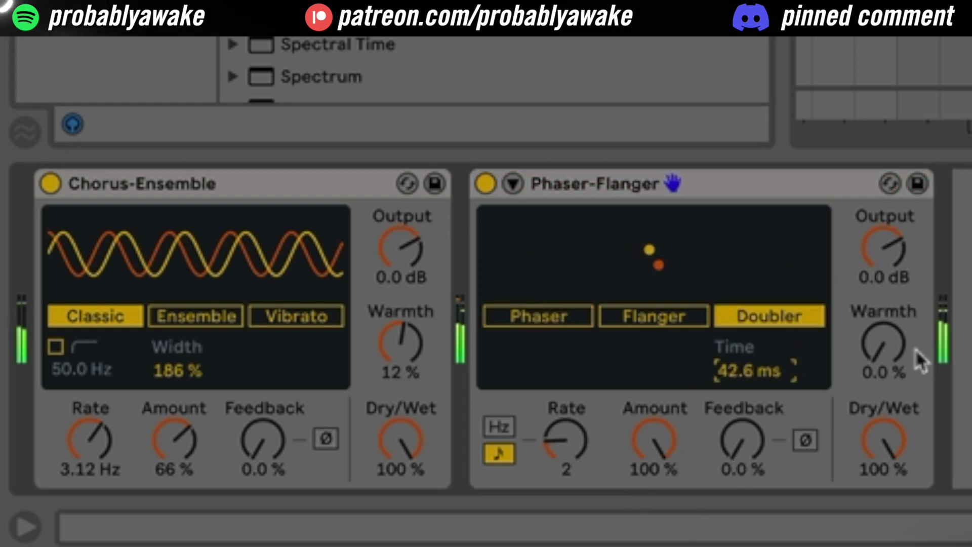
scroll(494, 70, down, 3)
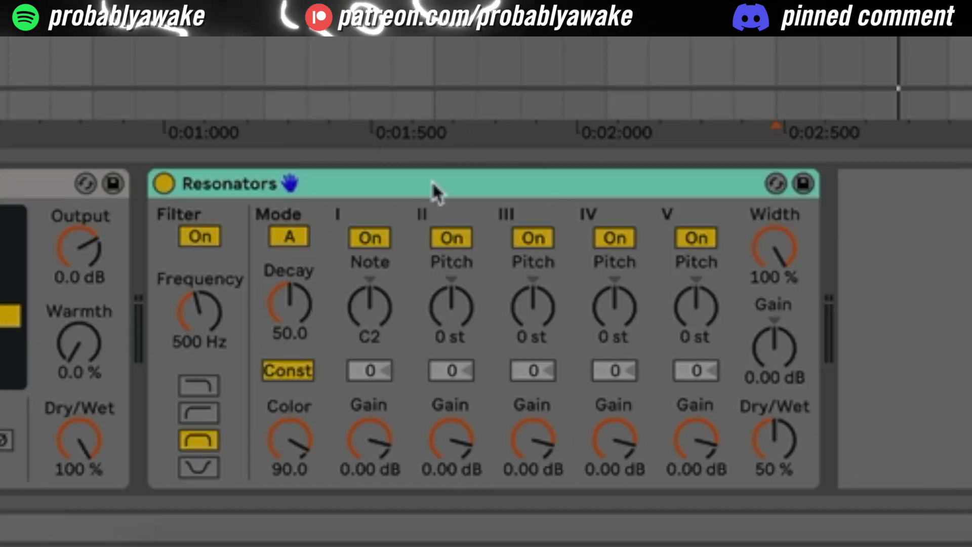
- Set the first resonator's note to E2 and the Resonators decay to 32.5
click(365, 309)
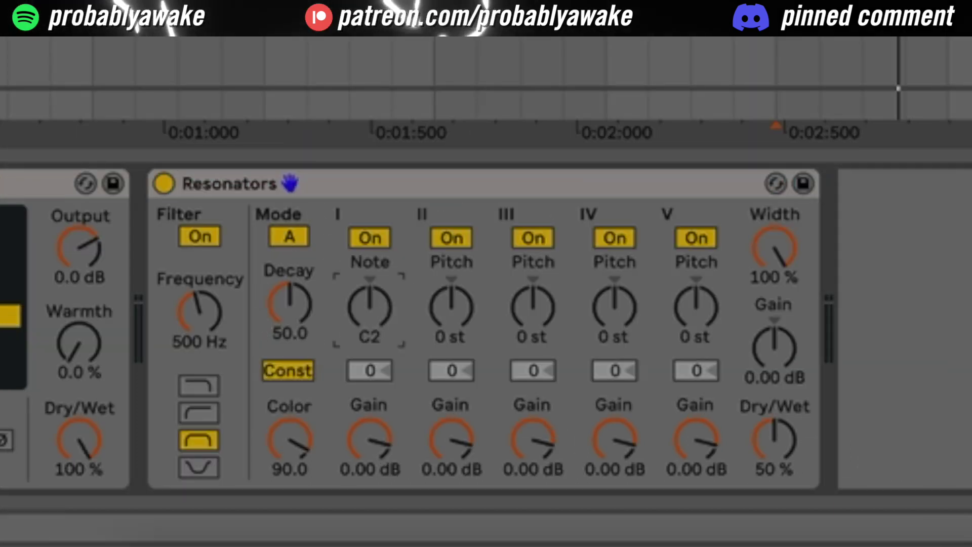
drag(366, 309, 366, 304)
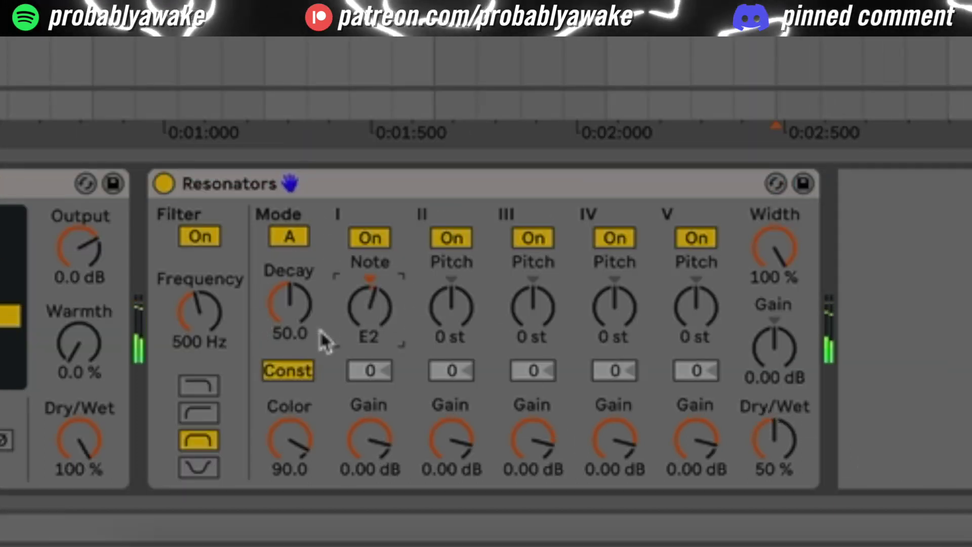
drag(320, 330, 341, 362)
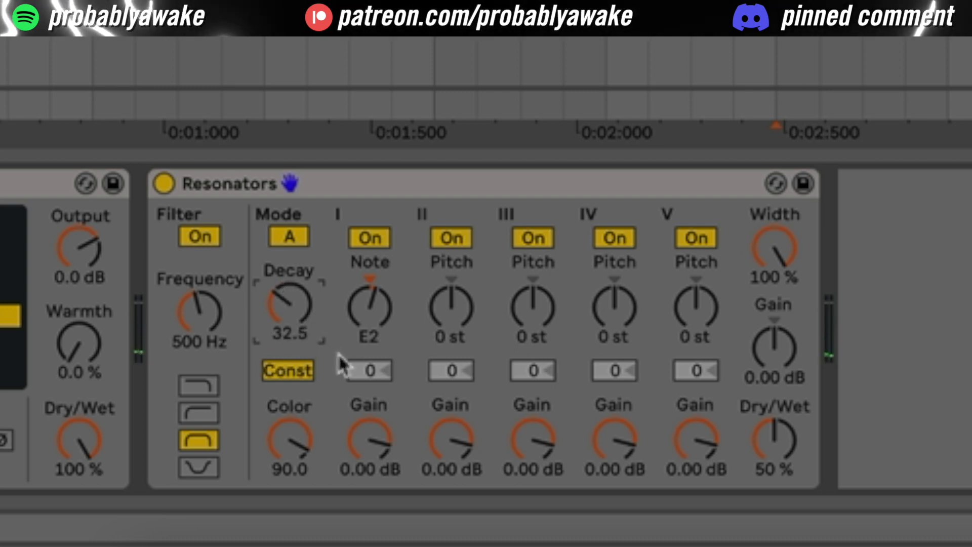
- Set the pitches of resonators II to V to -12, +12, +24 and -24 st respectively
click(479, 335)
drag(443, 307, 443, 336)
text(-12)
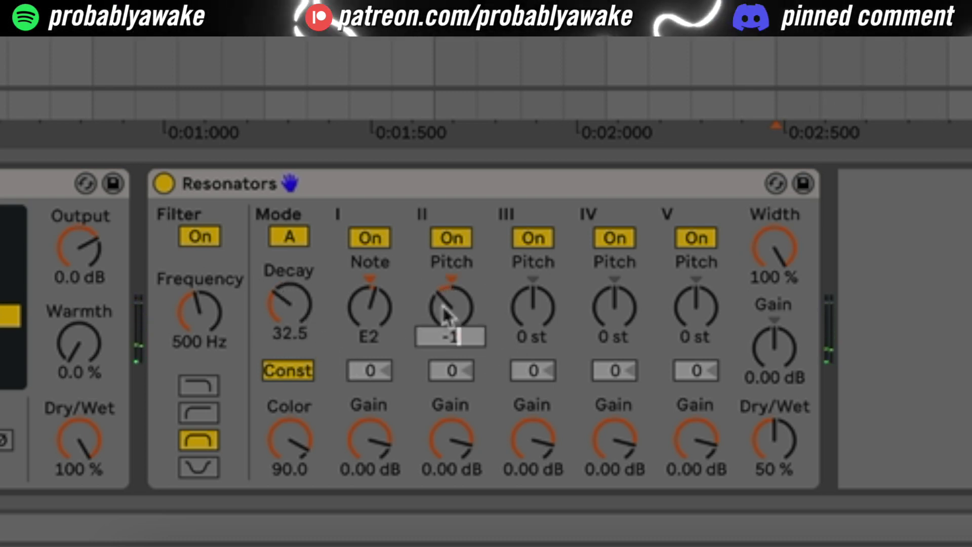
key(Return)
click(555, 323)
text(12 st)
key(Return)
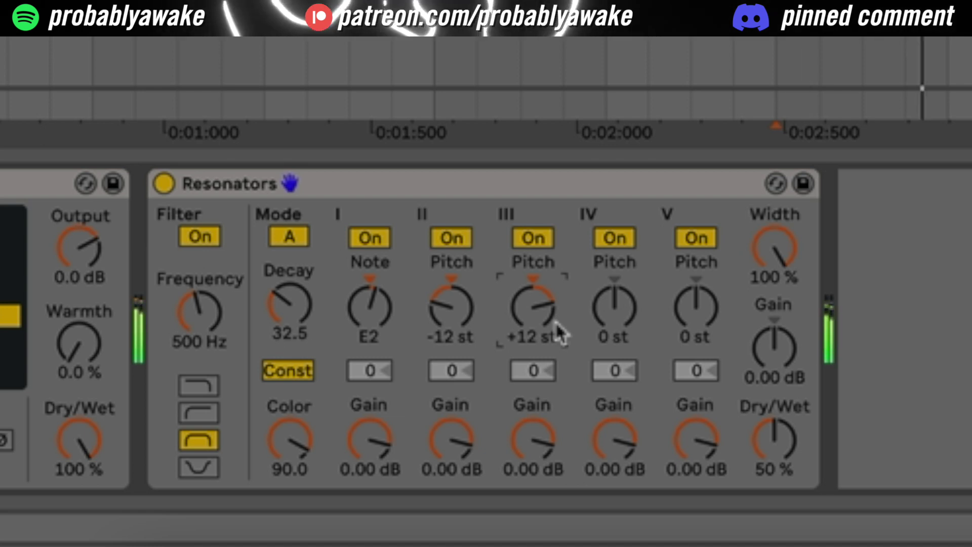
click(622, 324)
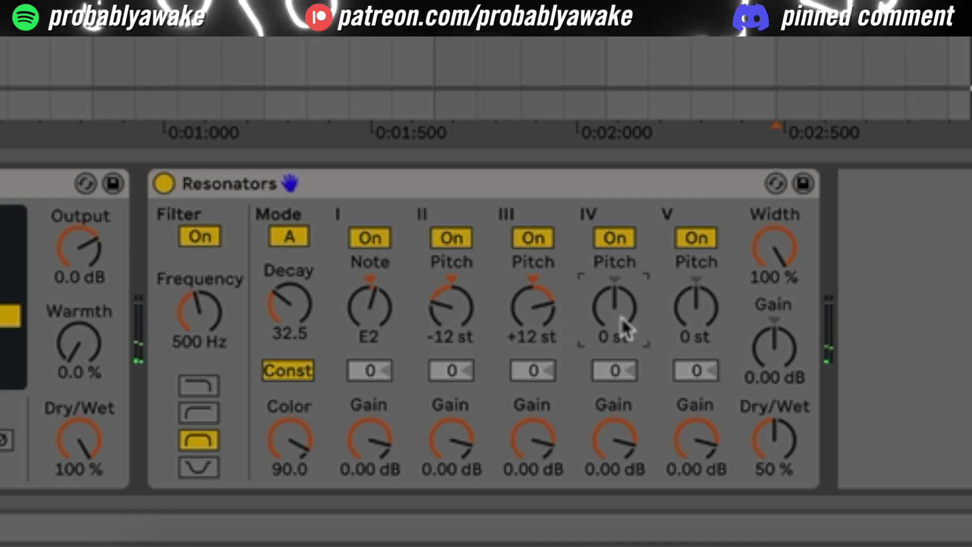
text(24)
key(Return)
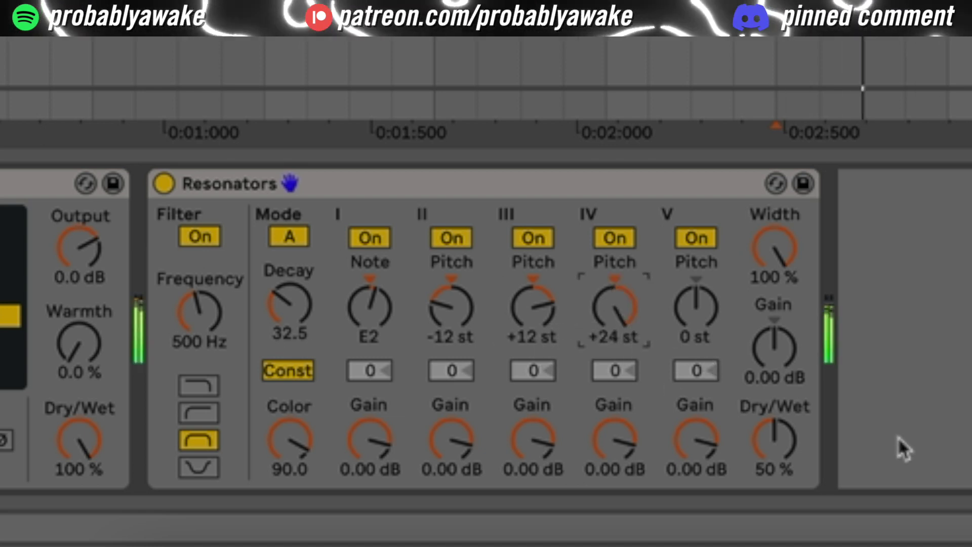
drag(696, 307, 696, 355)
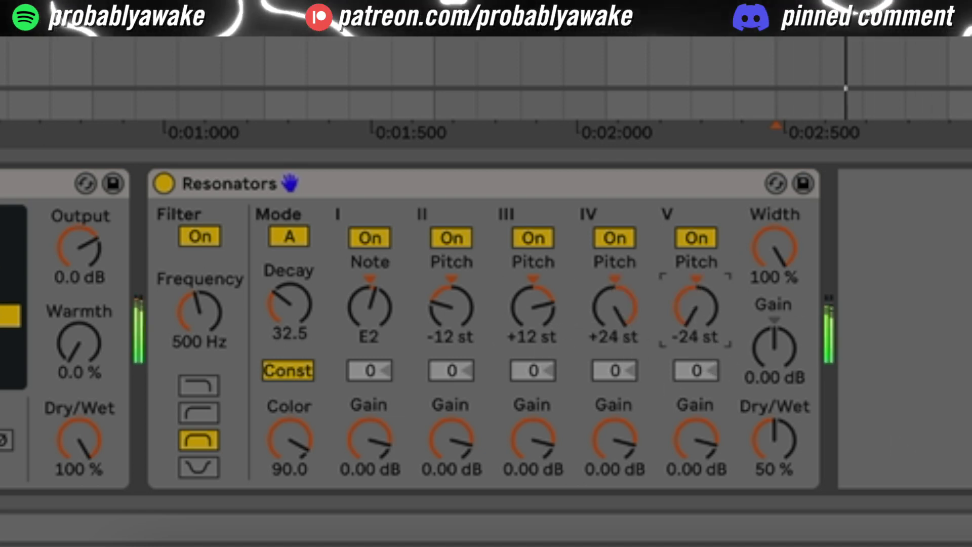
- Set the Resonators dry/wet to 44 % and select the OTT device that follows it
drag(782, 436, 782, 429)
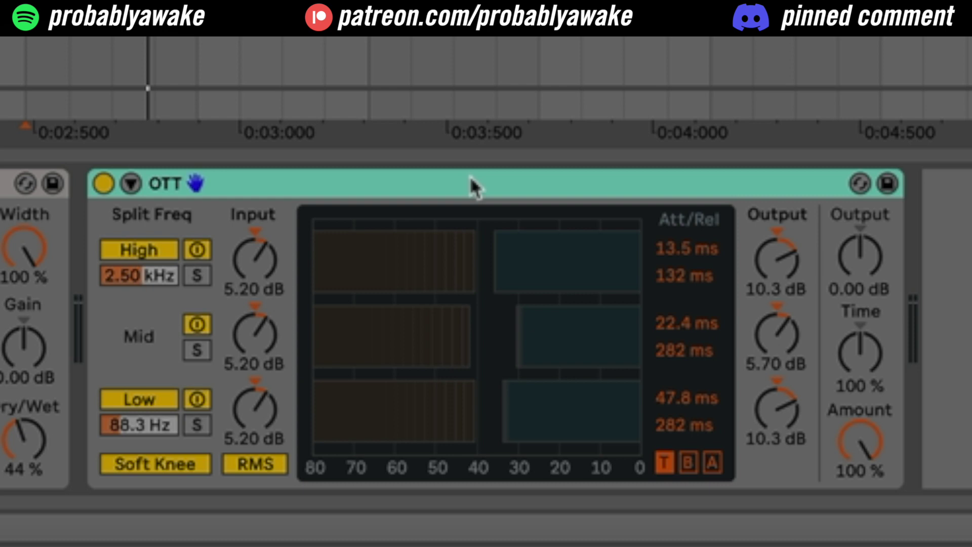
click(474, 188)
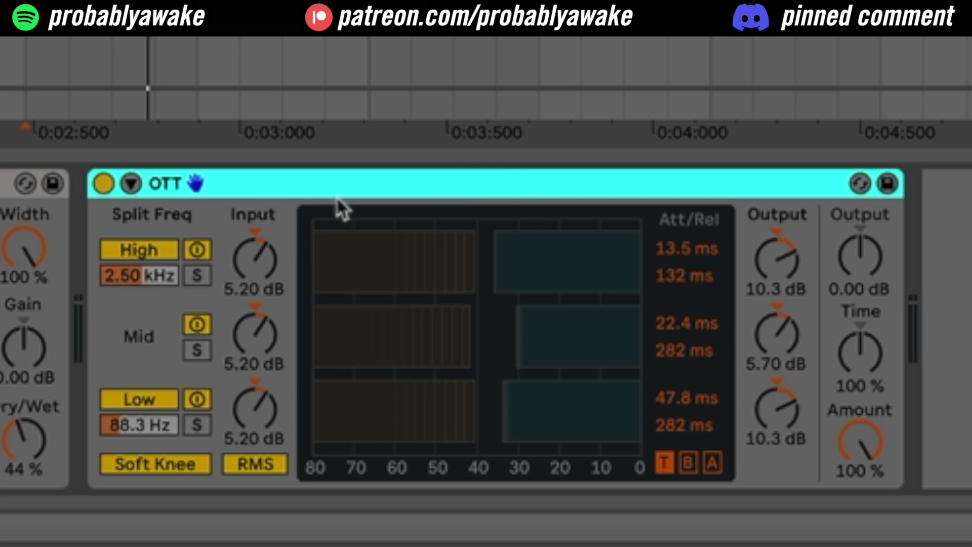
- Add a Saturator to the device chain directly after OTT
key(space)
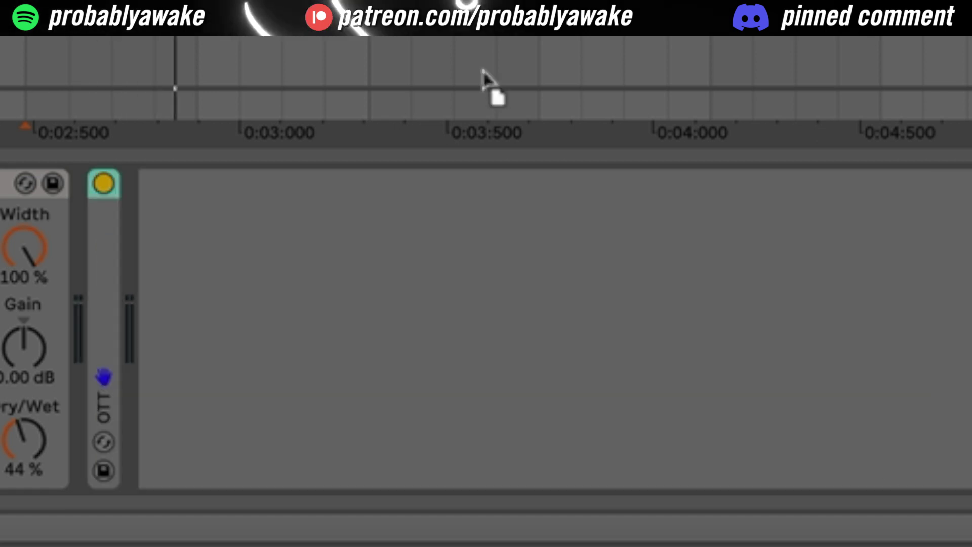
drag(484, 78, 324, 324)
- Duplicate the OTT device into a row of ten in front of the Saturator
click(108, 343)
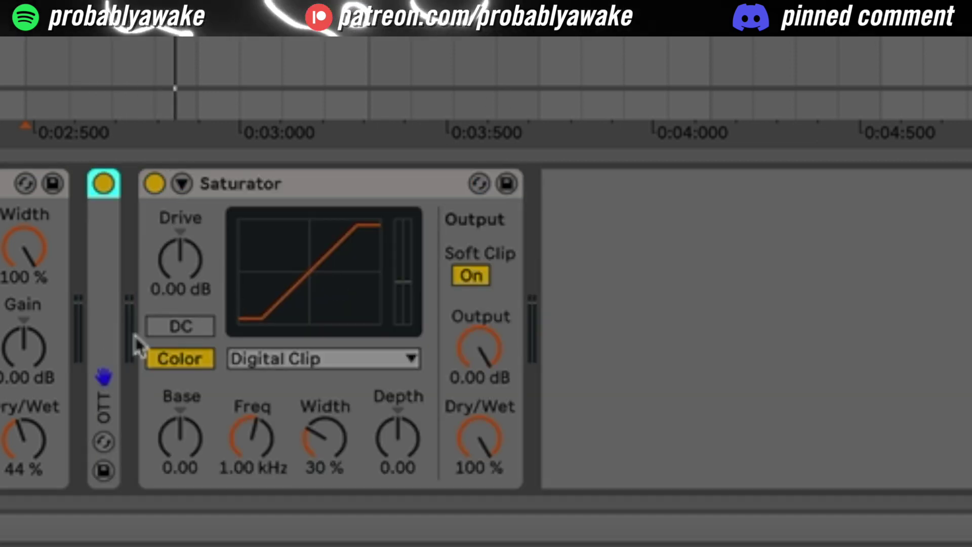
key(ctrl+d)
key(ctrl+d)
key(ctrl+d)
key(ctrl+d)
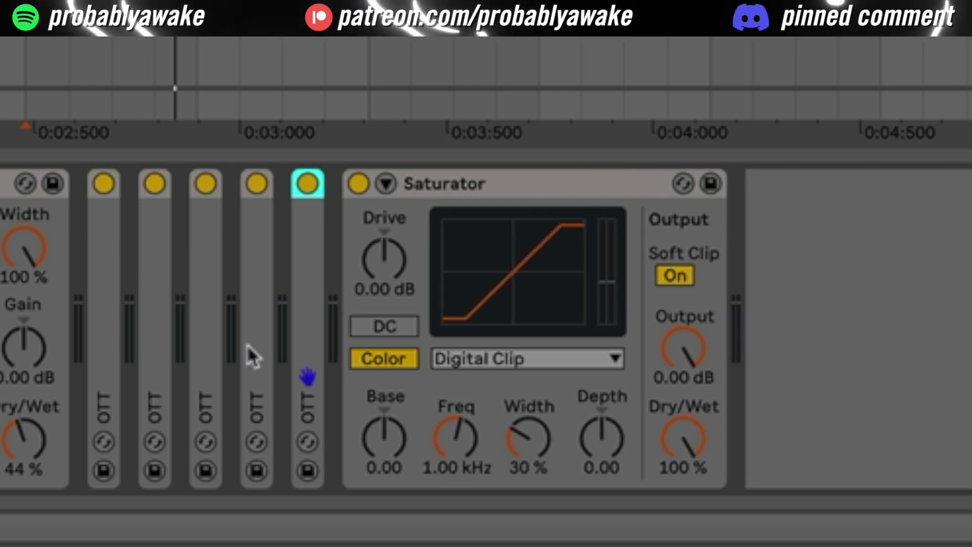
key(space)
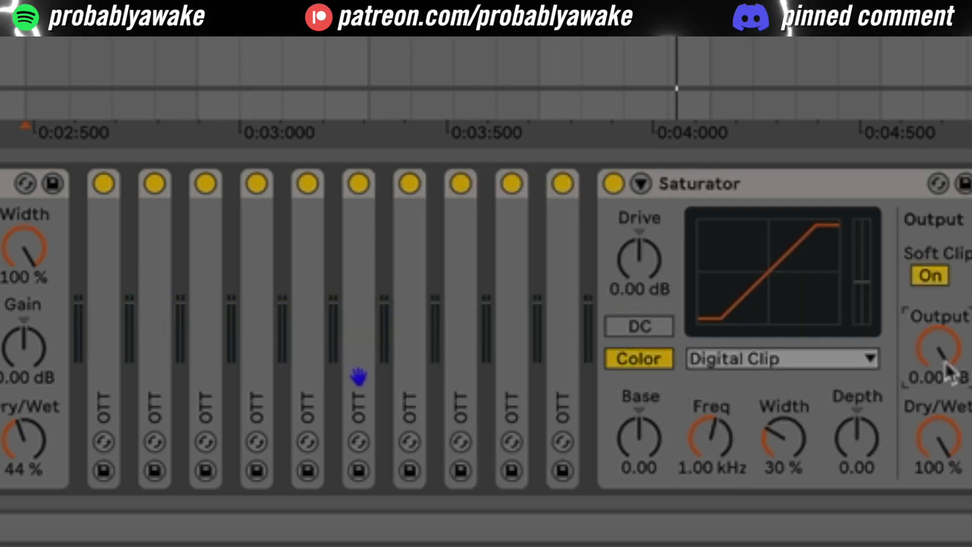
- Set the Saturator's output to -10 dB and play back the sound
text(-10)
key(Return)
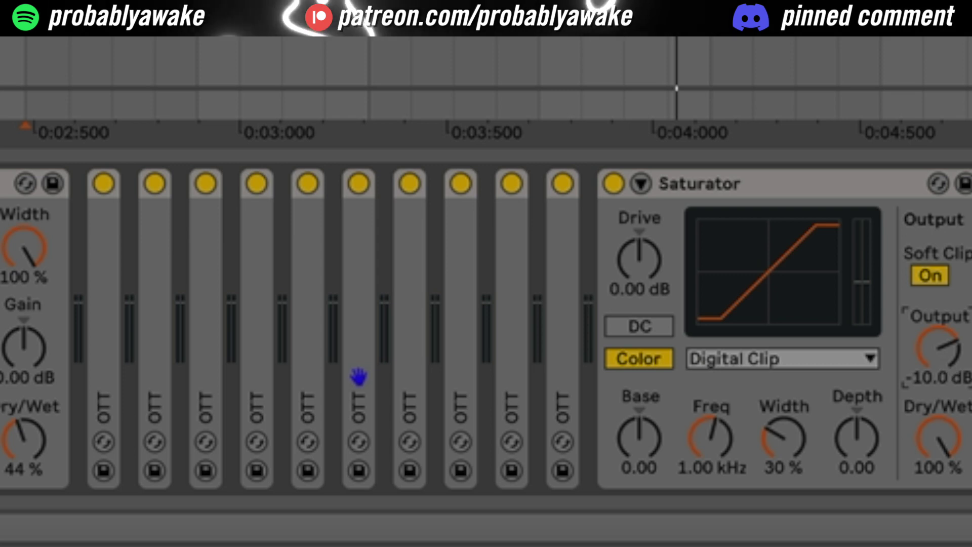
key(space)
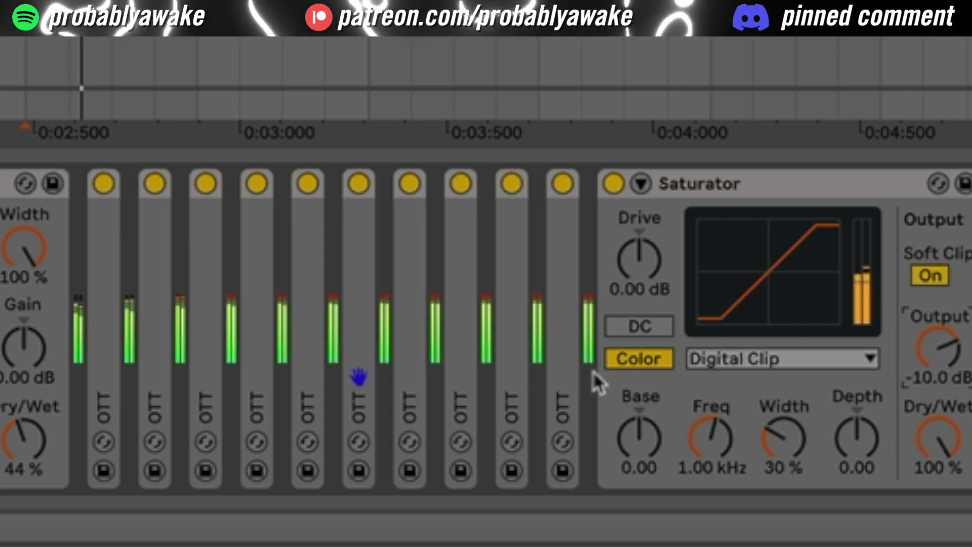
- Select all ten OTT devices, duplicate the group twice and audition the longer chain
shift+click(106, 373)
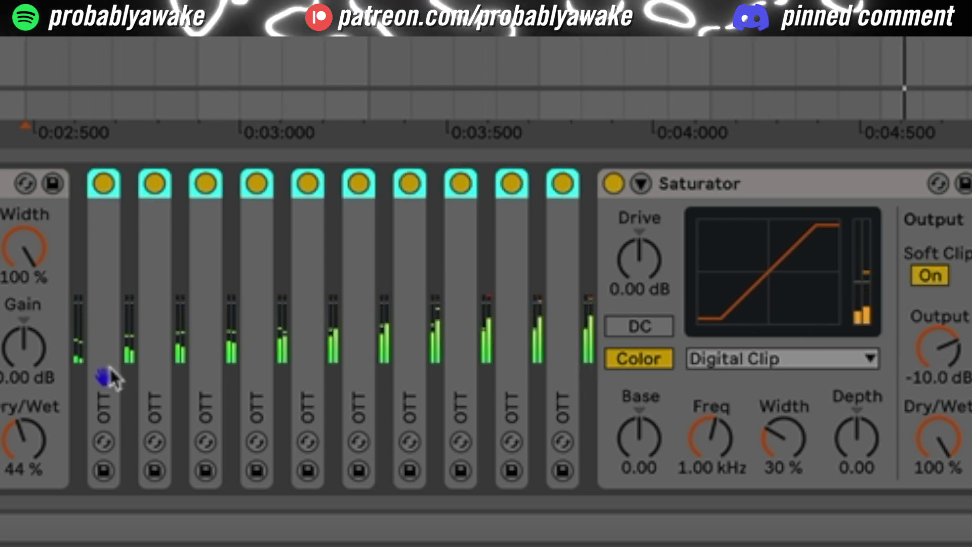
key(super+d)
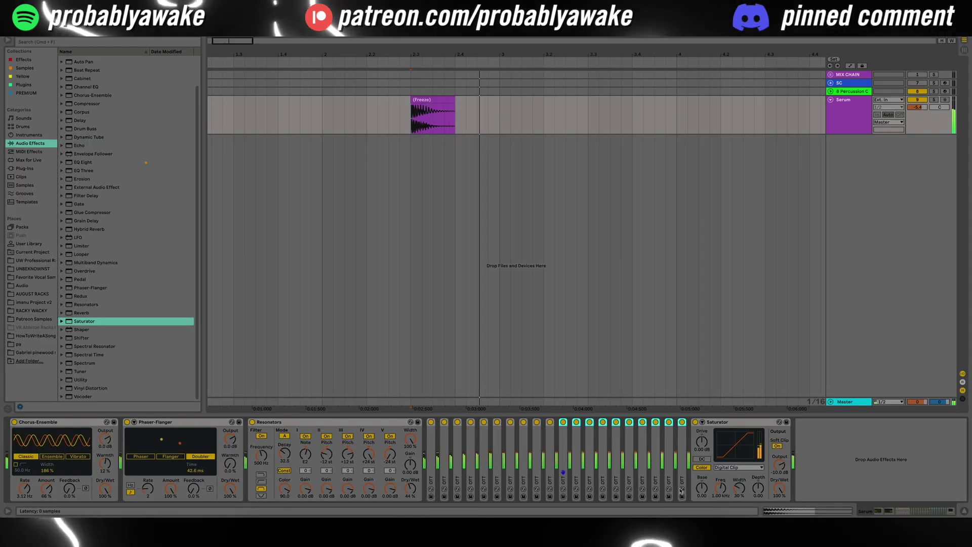
key(space)
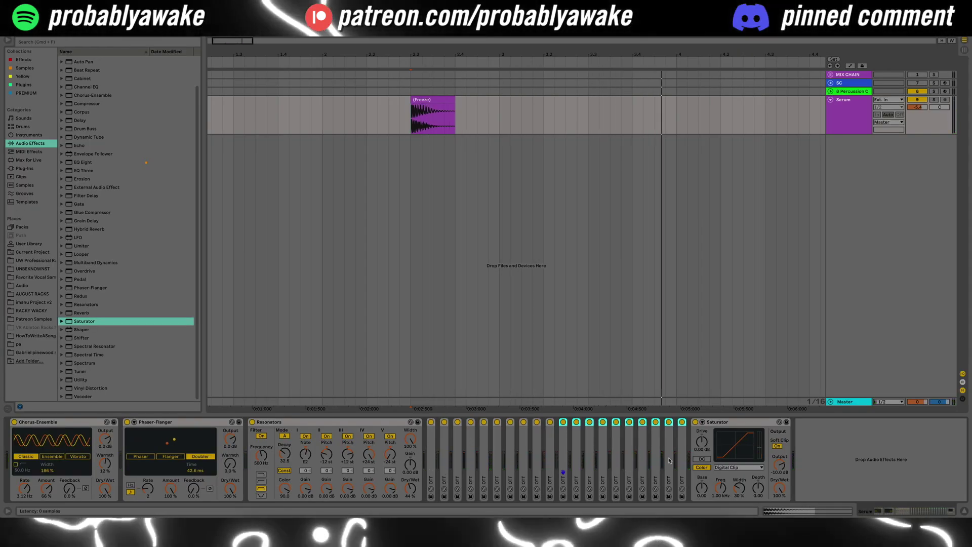
key(super+d)
key(space)
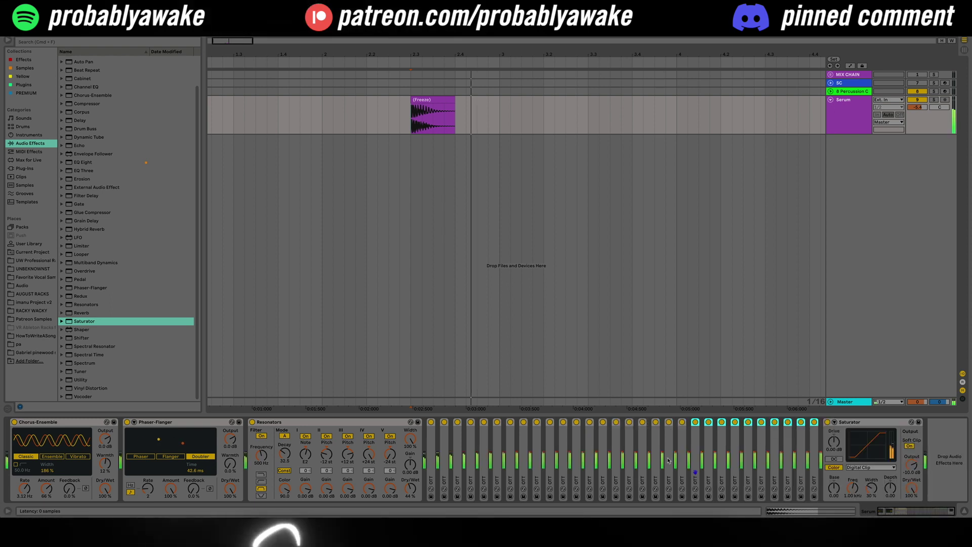
scroll(668, 460, right, 1)
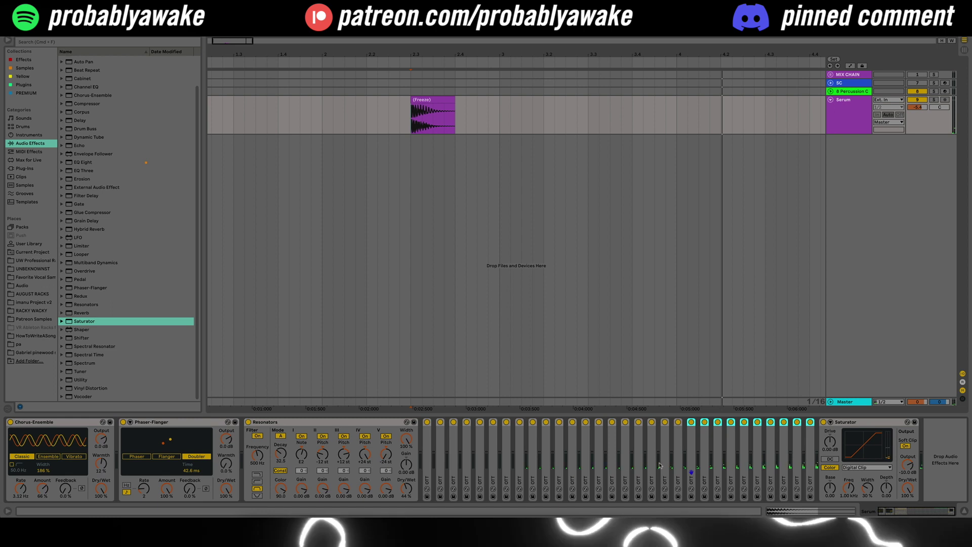
- Undo the OTT duplications and the Saturator output change
key(super+z)
key(super+z)
key(super+z)
key(super+z)
key(super+z)
key(super+z)
key(super+z)
key(super+z)
key(super+z)
key(super+z)
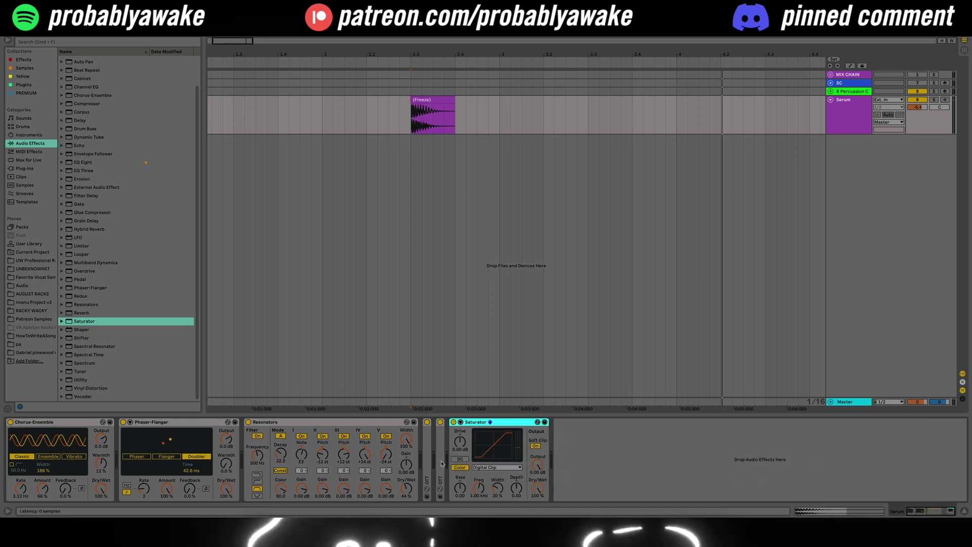
- Unfold the OTT device and duplicate it repeatedly into a long chain while auditioning the sound
double_click(440, 463)
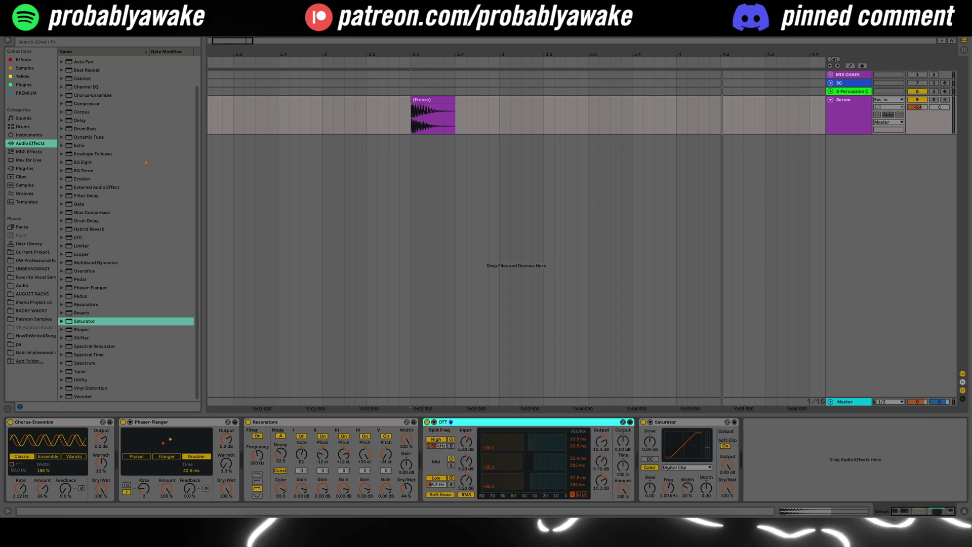
key(space)
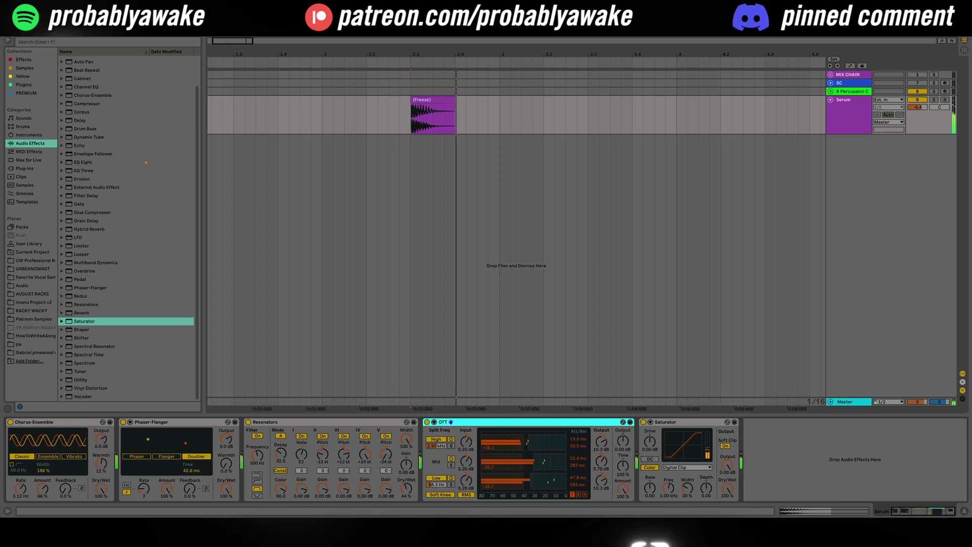
key(super+d)
key(super+d)
key(super+d)
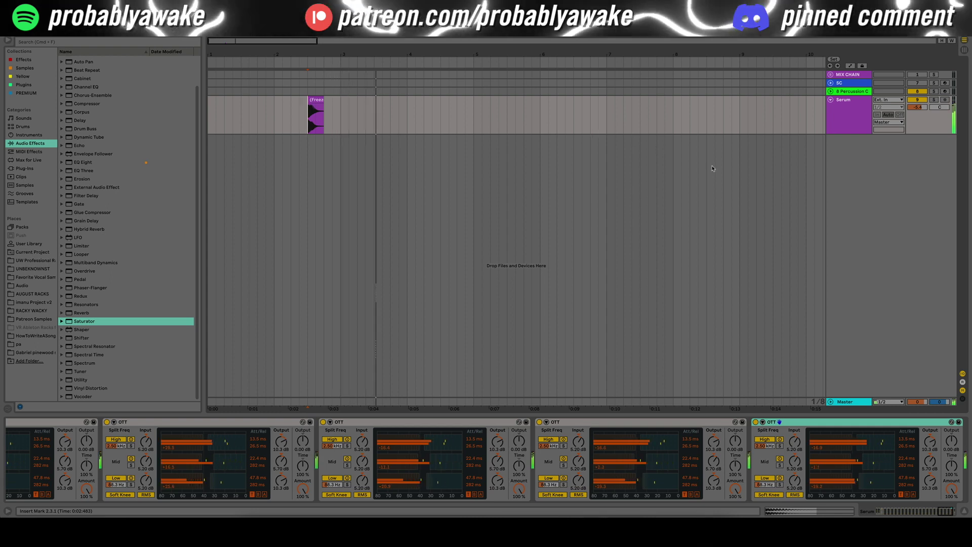
key(space)
key(space)
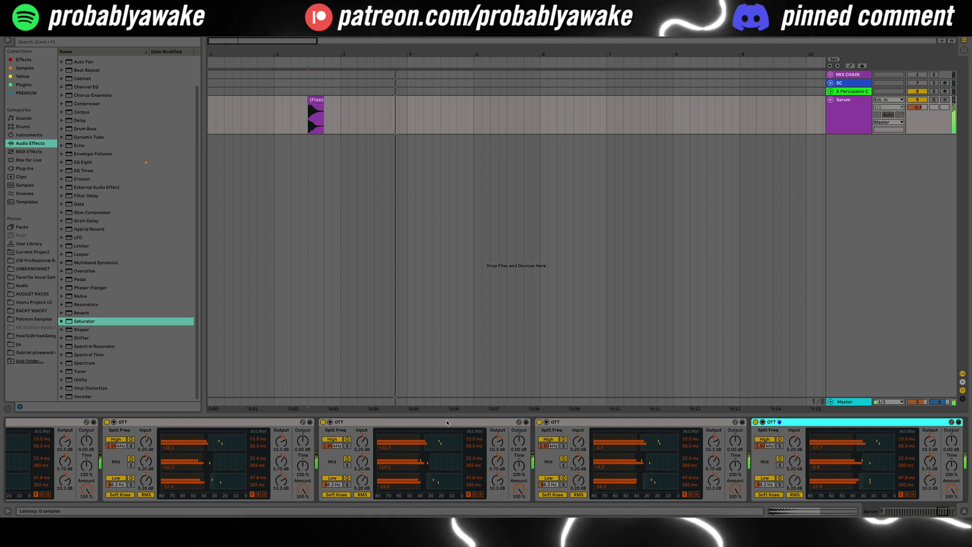
- Flatten the Serum track with its OTT chain to audio and play the resulting clip from its start
right_click(853, 114)
click(875, 165)
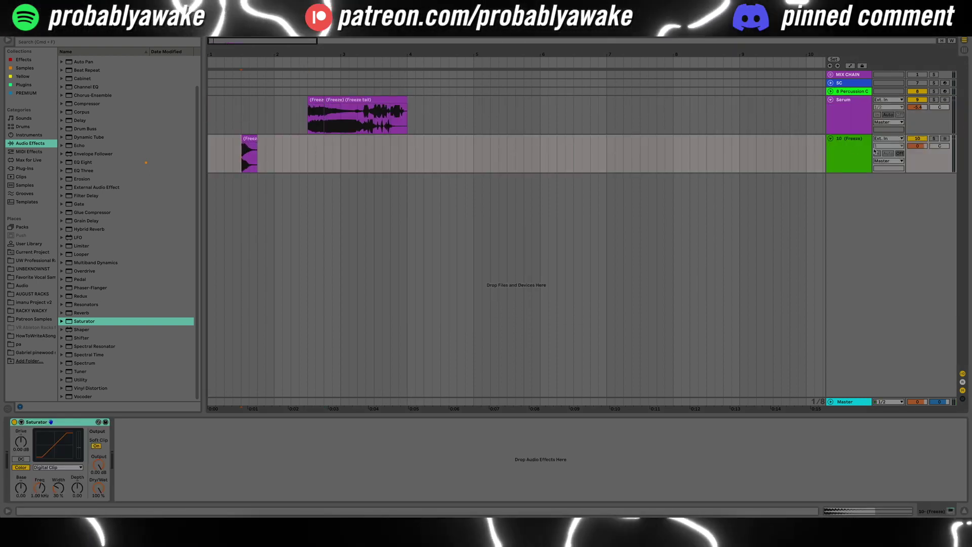
key(space)
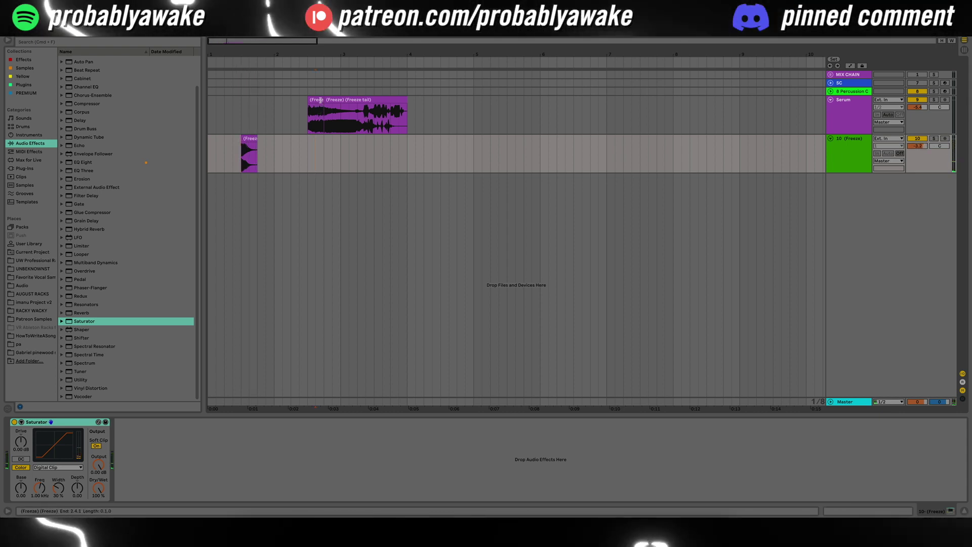
click(328, 129)
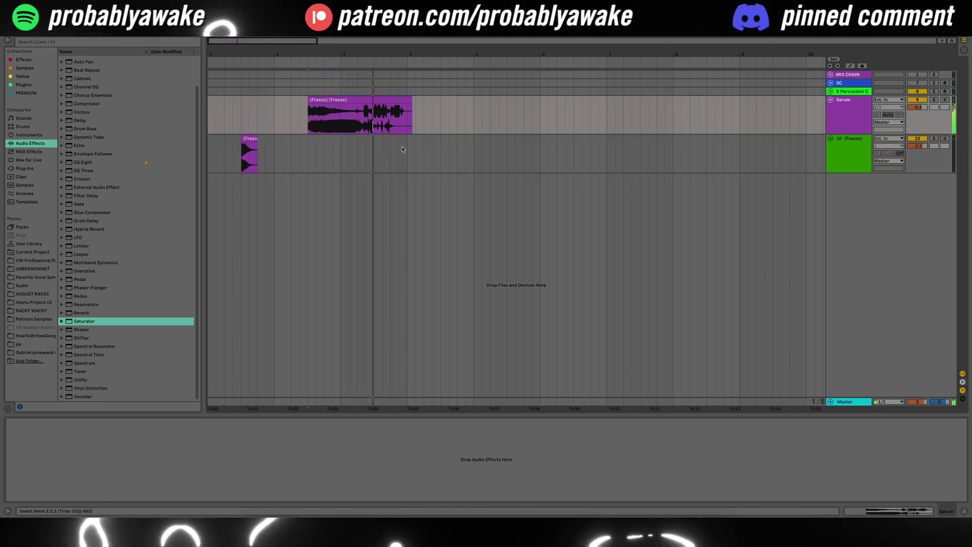
- Move the unprocessed clip on the lower track to the start of bar 1 and place a copy at 1.3
mouse_move(242, 57)
mouse_down()
mouse_move(223, 76)
mouse_move(233, 70)
mouse_up()
drag(275, 138, 211, 148)
click(240, 163)
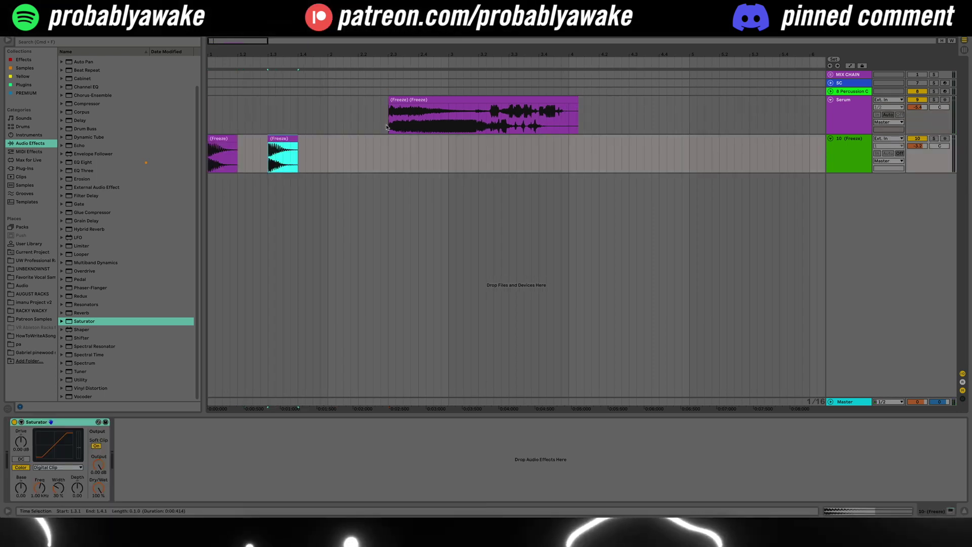
- Place one-beat slices of the processed Serum clip at 1.2 and 1.4 on the lower track and play the pattern
drag(386, 127, 257, 143)
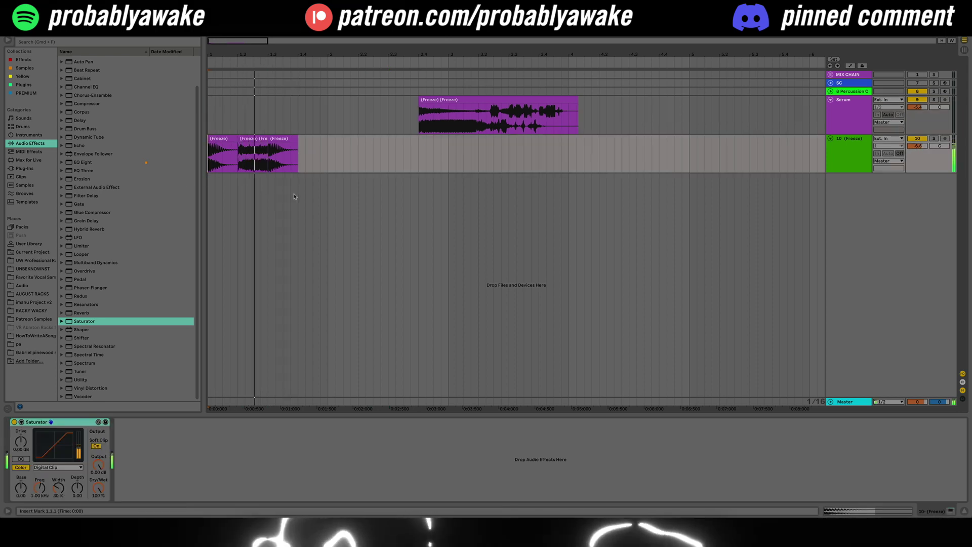
click(332, 135)
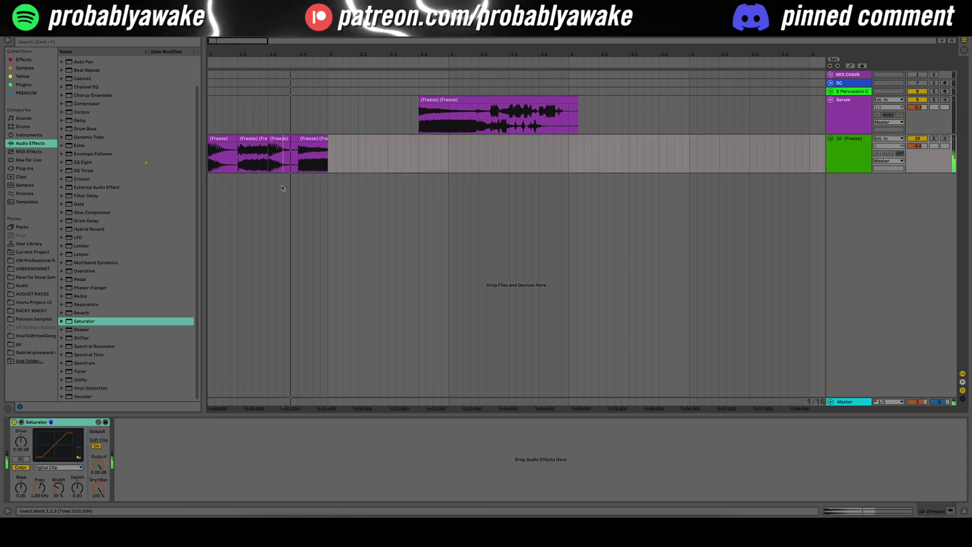
click(319, 169)
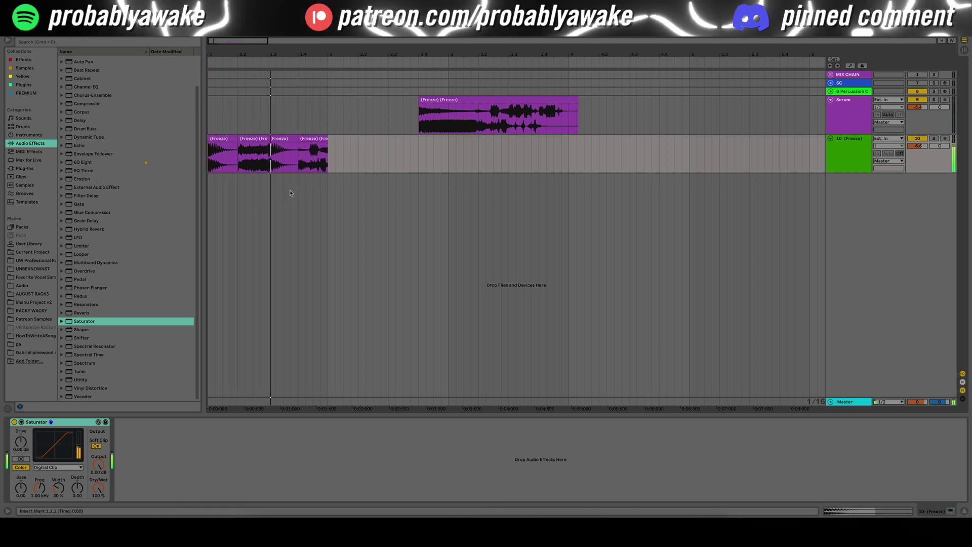
drag(404, 55, 398, 58)
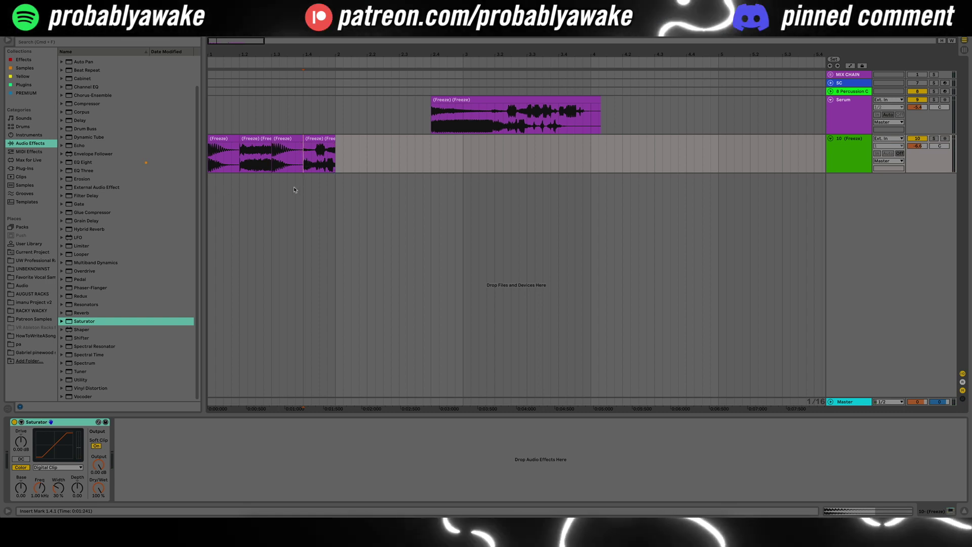
- Set the warp mode of the slice at 1.2 to Texture with a grain size of about 53 and a flux of 9.38
click(256, 138)
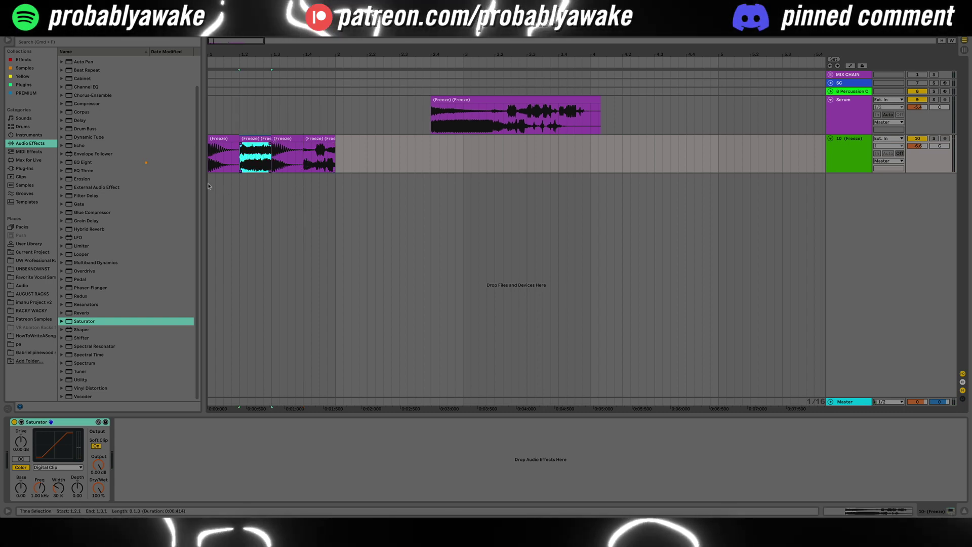
click(208, 162)
drag(335, 55, 365, 64)
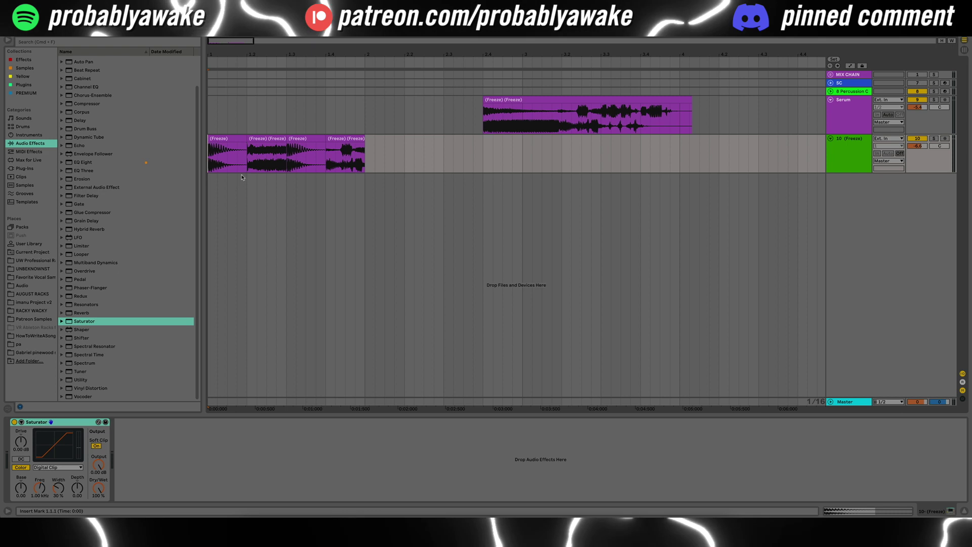
double_click(272, 140)
click(28, 456)
click(34, 471)
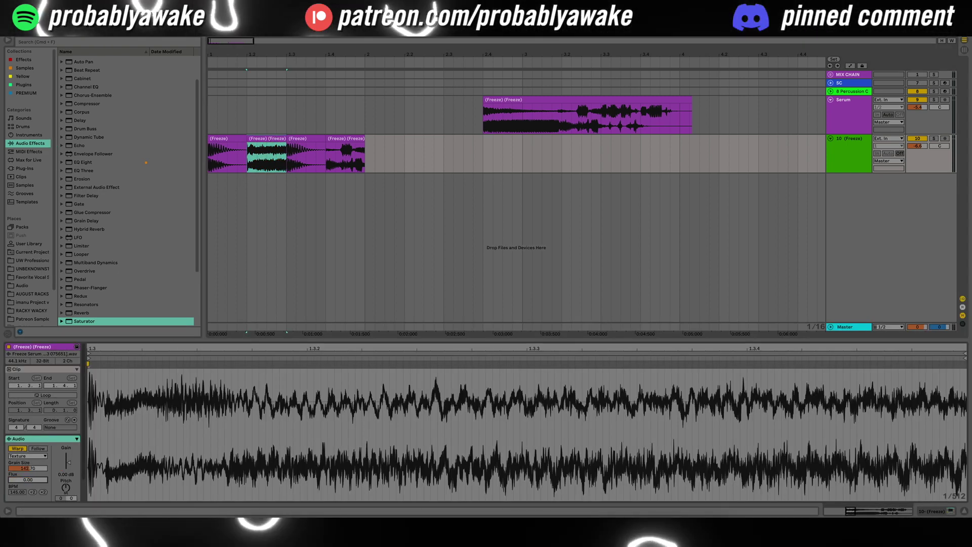
drag(34, 471, 34, 456)
scroll(38, 462, down, 3)
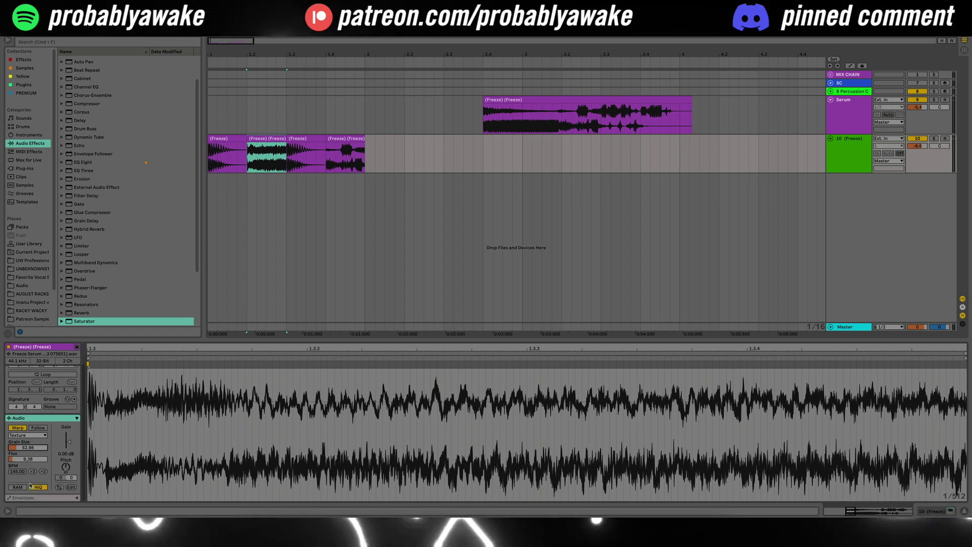
- Show the slice's clip envelope for Transposition
scroll(42, 461, down, 3)
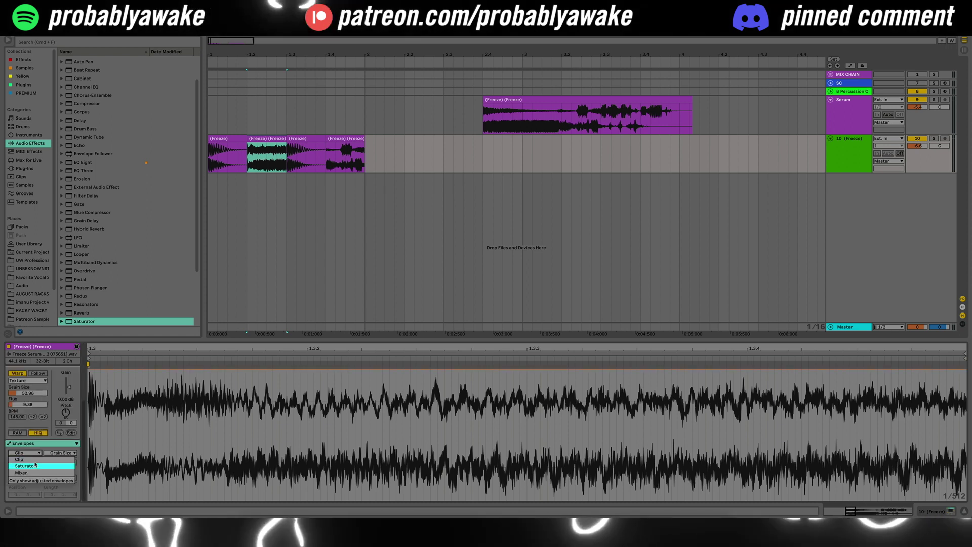
click(64, 453)
click(73, 466)
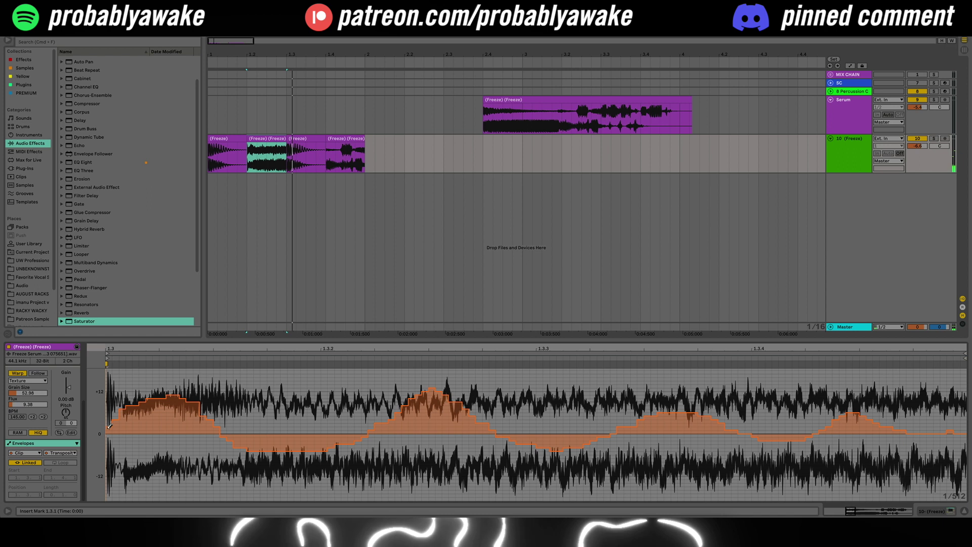
- Try several freehand transposition curves across the slice, undoing the first and redrawing it as a gradual fall
mouse_move(108, 428)
mouse_down()
mouse_move(573, 354)
mouse_move(967, 495)
mouse_up()
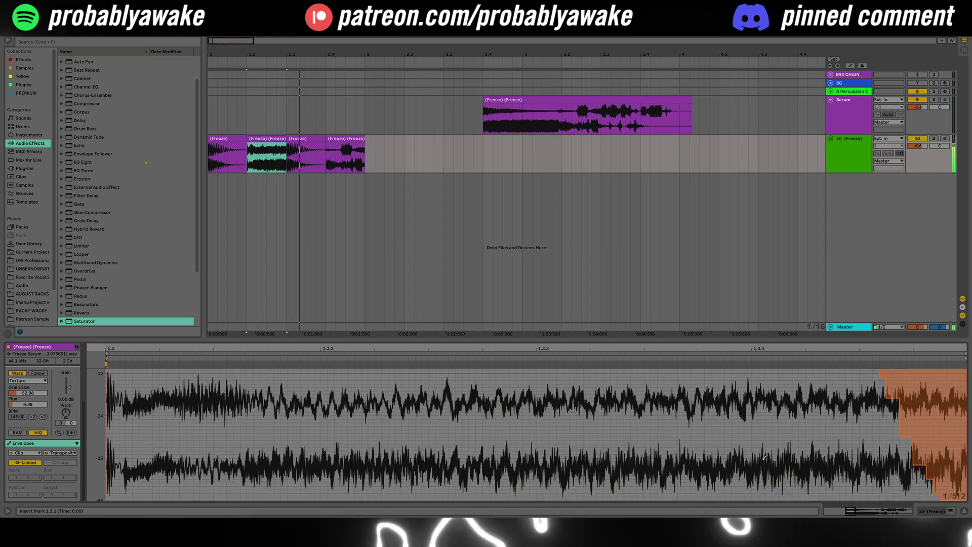
key(super+z)
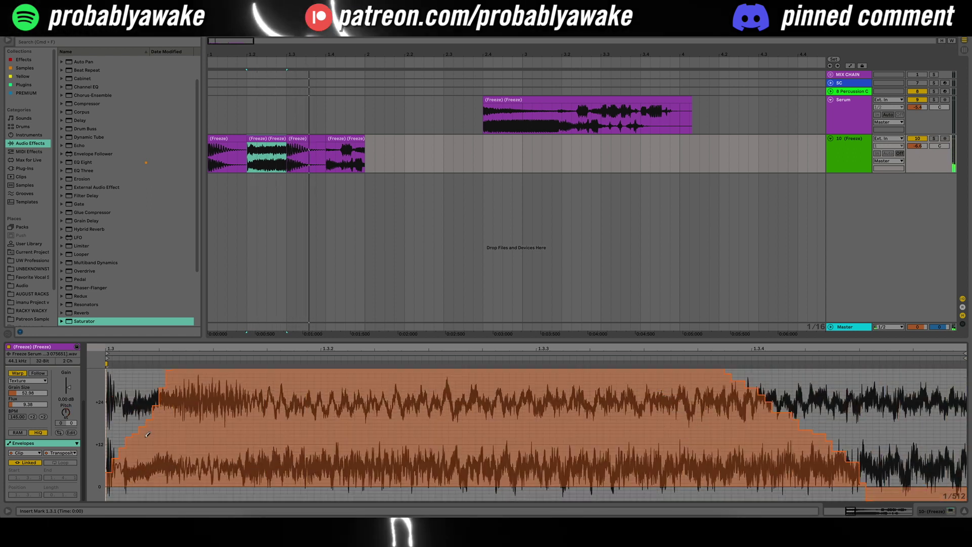
drag(121, 437, 893, 469)
scroll(537, 435, down, 3)
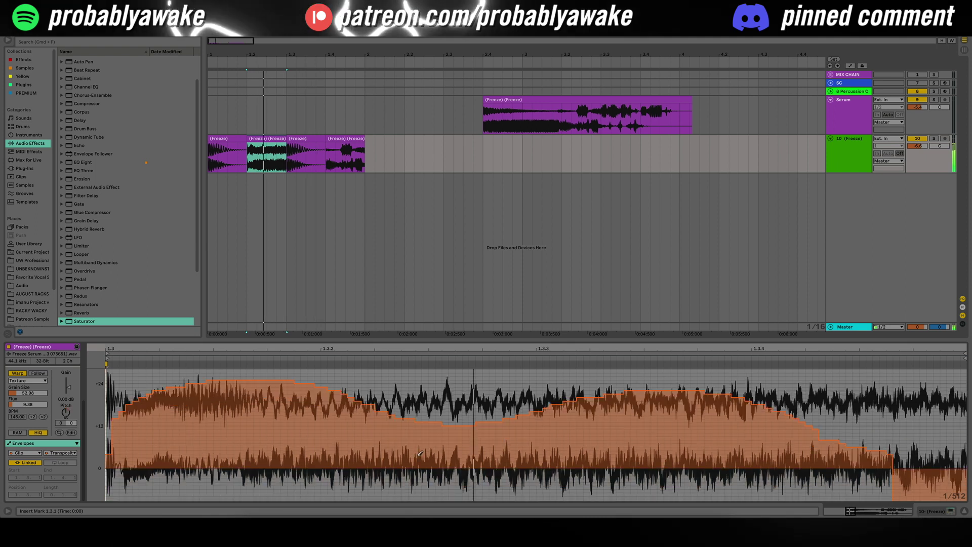
mouse_move(107, 427)
mouse_down()
mouse_move(173, 406)
mouse_move(911, 478)
mouse_up()
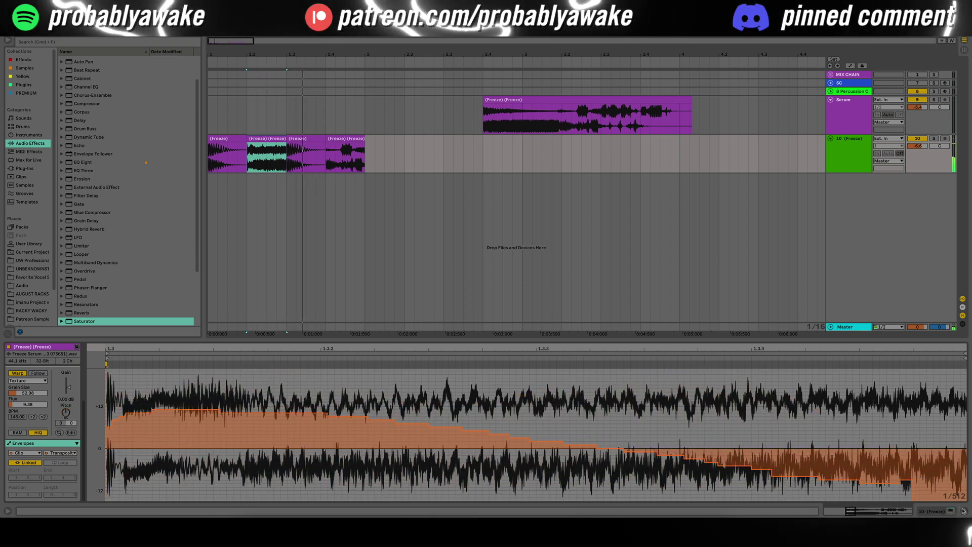
- Coarsen the envelope grid to 1/64, draw a stepped transposition curve across the slice and play it
right_click(146, 395)
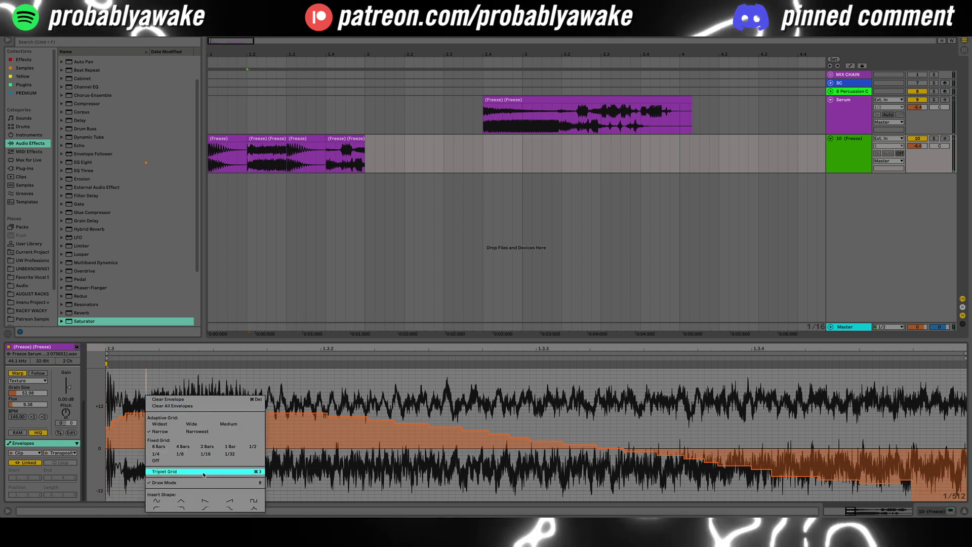
click(208, 425)
mouse_move(132, 381)
mouse_down()
mouse_move(196, 380)
mouse_move(307, 436)
mouse_move(445, 380)
mouse_move(615, 448)
mouse_move(724, 410)
mouse_move(901, 457)
mouse_move(964, 499)
mouse_move(919, 444)
mouse_up()
key(space)
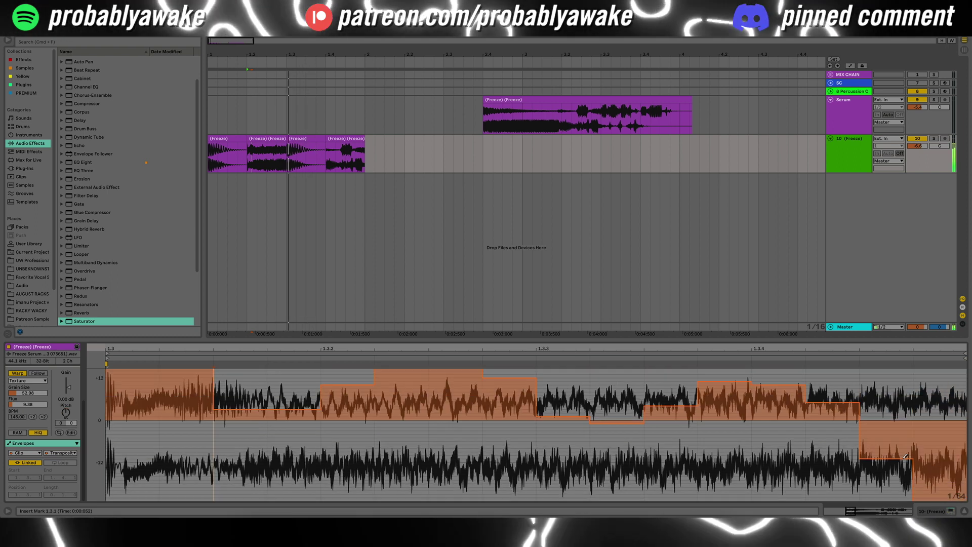
- Close the clip view and select the two-beat section from 3.2.3 to 3.4.3 of the processed Serum clip
key(super+alt+l)
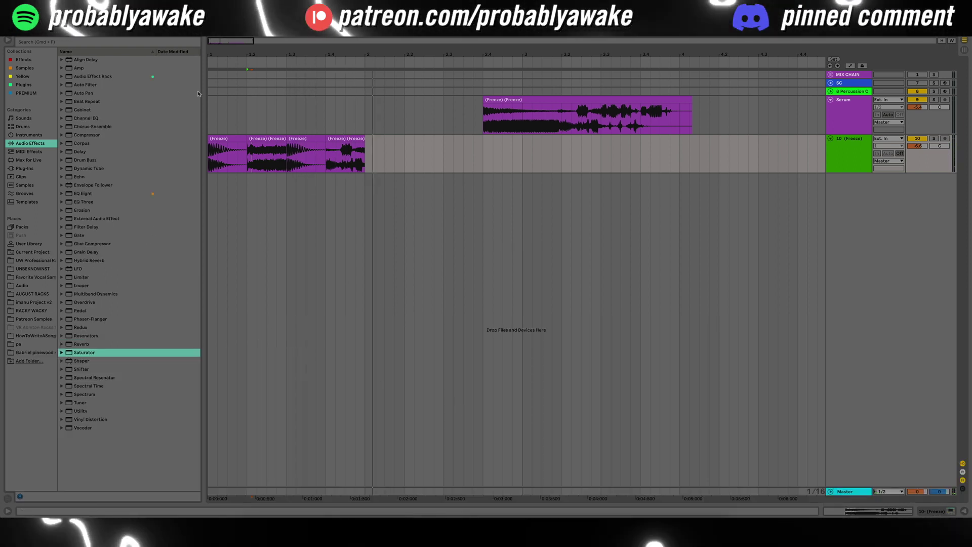
drag(219, 64, 219, 60)
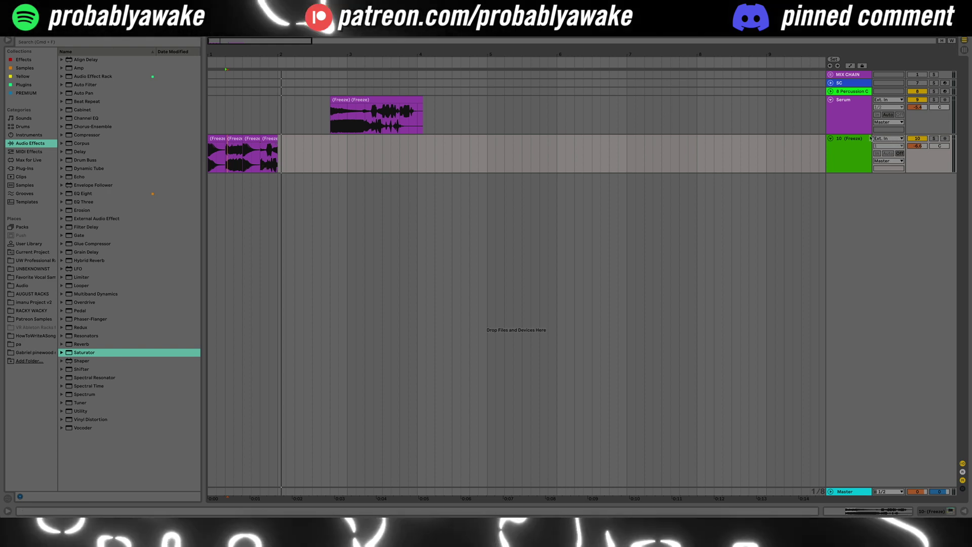
double_click(859, 120)
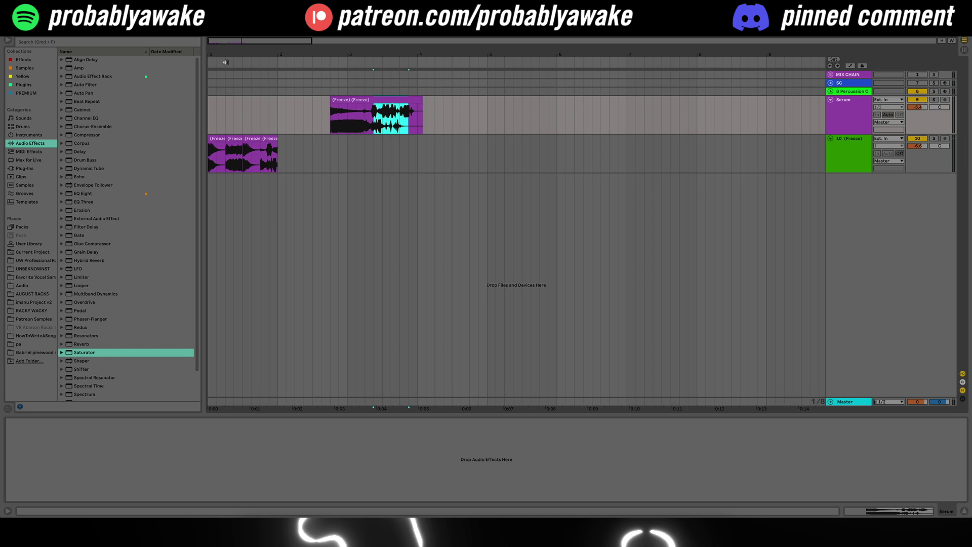
mouse_move(226, 42)
mouse_down()
mouse_move(226, 57)
mouse_move(225, 42)
mouse_up()
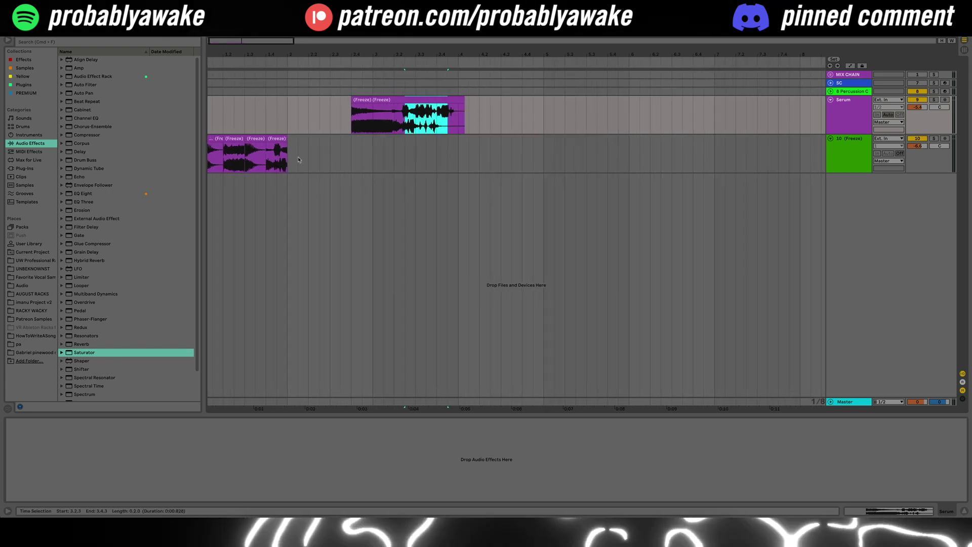